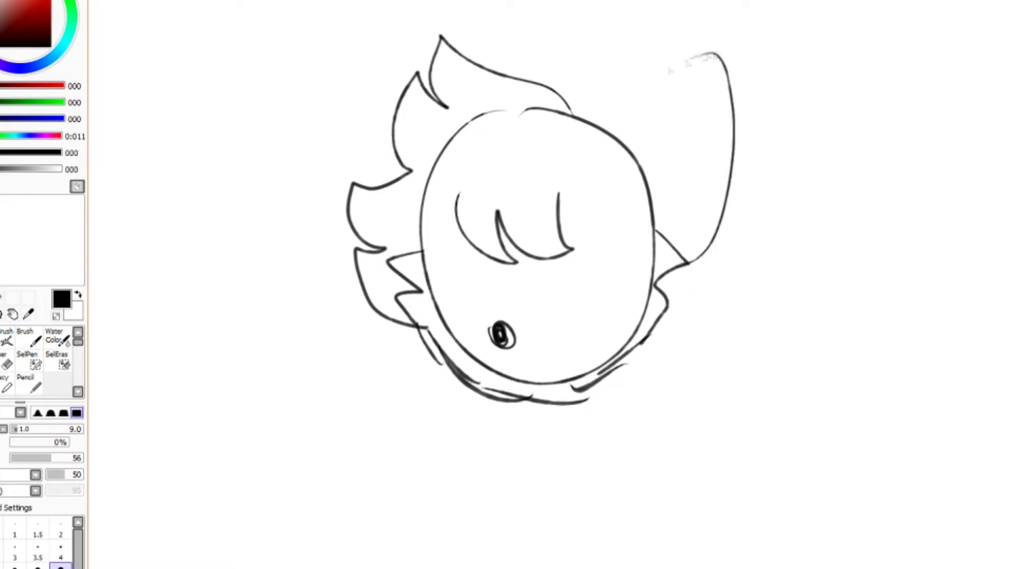
Step: Sketch both eyes with dark pupils, worried eyebrows and a round nose on the character's face
left_click_drag(558, 197, 630, 274)
left_click_drag(567, 263, 572, 295)
left_click_drag(540, 174, 606, 198)
left_click_drag(548, 258, 545, 261)
left_click_drag(454, 190, 495, 274)
left_click_drag(461, 226, 482, 264)
left_click_drag(474, 163, 522, 166)
Step: Sketch a cheek drop, extra contour strokes along the jaw and the pointed ear behind the left hair tufts
left_click_drag(617, 290, 645, 332)
left_click_drag(435, 329, 458, 375)
left_click_drag(572, 357, 596, 406)
left_click_drag(453, 369, 606, 398)
left_click_drag(567, 385, 606, 372)
left_click_drag(404, 124, 543, 16)
Step: Sketch the sloping shoulders and outer upper-arm lines below the head
scroll(577, 298, "down", 3)
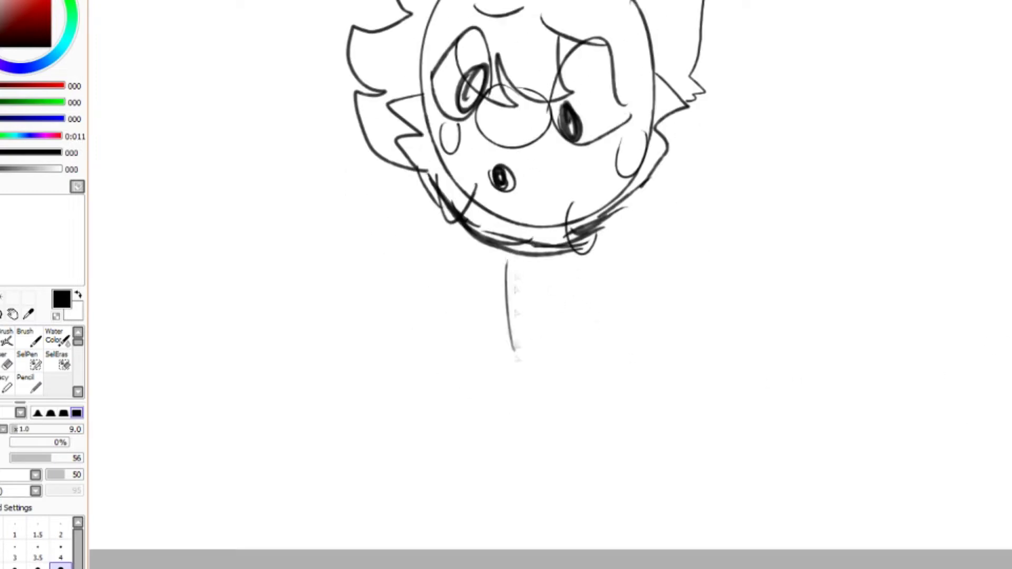
left_click_drag(471, 240, 368, 299)
left_click_drag(474, 254, 419, 294)
left_click_drag(609, 223, 679, 242)
left_click_drag(608, 234, 737, 304)
left_click_drag(654, 250, 738, 289)
left_click_drag(385, 328, 371, 403)
left_click_drag(368, 300, 355, 443)
left_click_drag(738, 293, 798, 400)
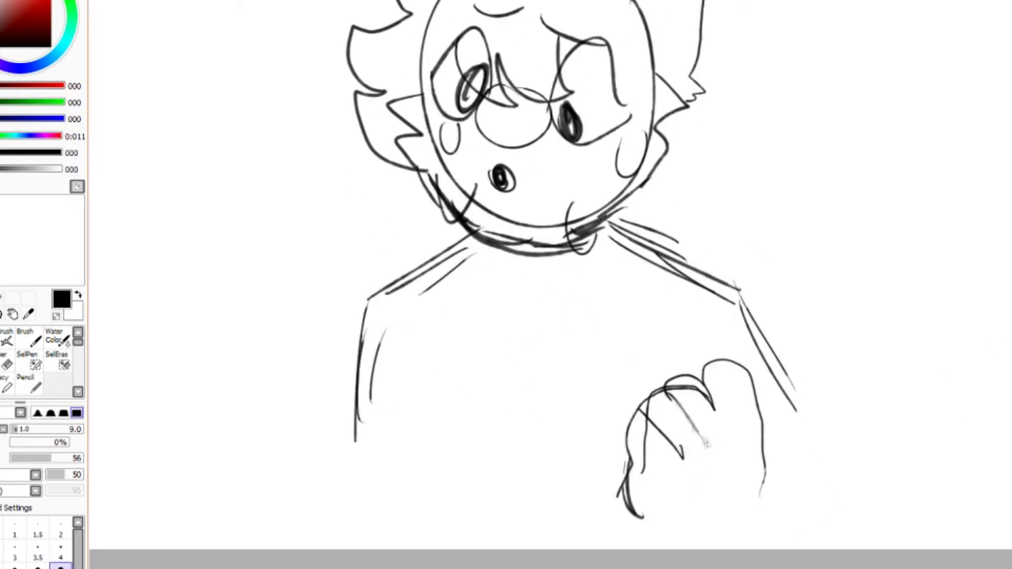
Step: Refine the knuckle lines and sketch the wrist of the raised hand on the drawing's right side
key("ctrl+z")
left_click_drag(759, 492, 799, 545)
left_click_drag(628, 522, 626, 548)
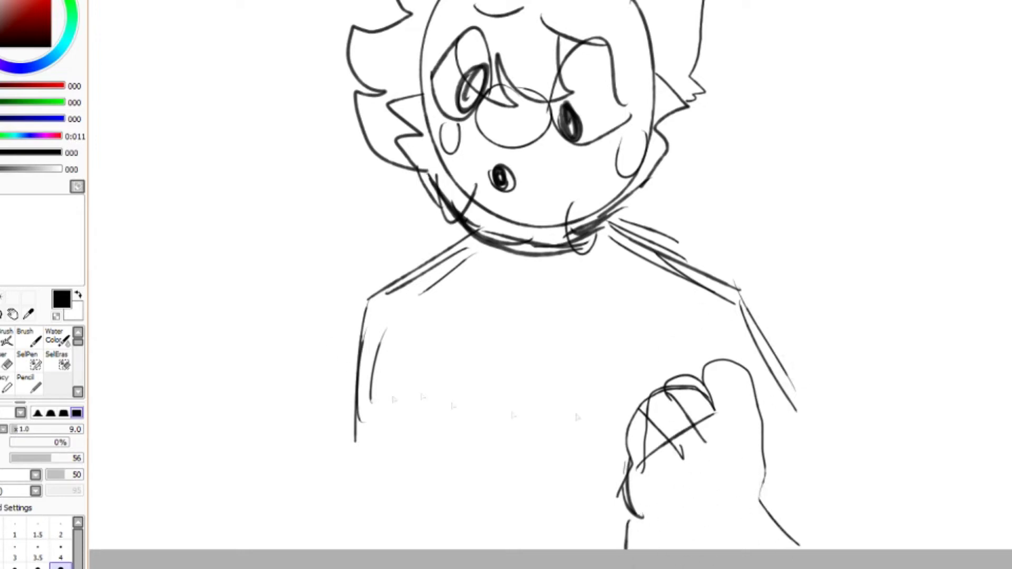
Step: Sketch the left sleeve, the arm and the raised left hand with its thumb and finger lines
left_click_drag(371, 295, 326, 416)
left_click_drag(327, 416, 422, 468)
left_click_drag(413, 329, 443, 548)
left_click_drag(352, 437, 355, 519)
mouse_move(360, 461)
left_mouse_down()
mouse_move(519, 380)
mouse_move(454, 371)
left_mouse_up()
key("ctrl+z")
left_click_drag(385, 360, 520, 473)
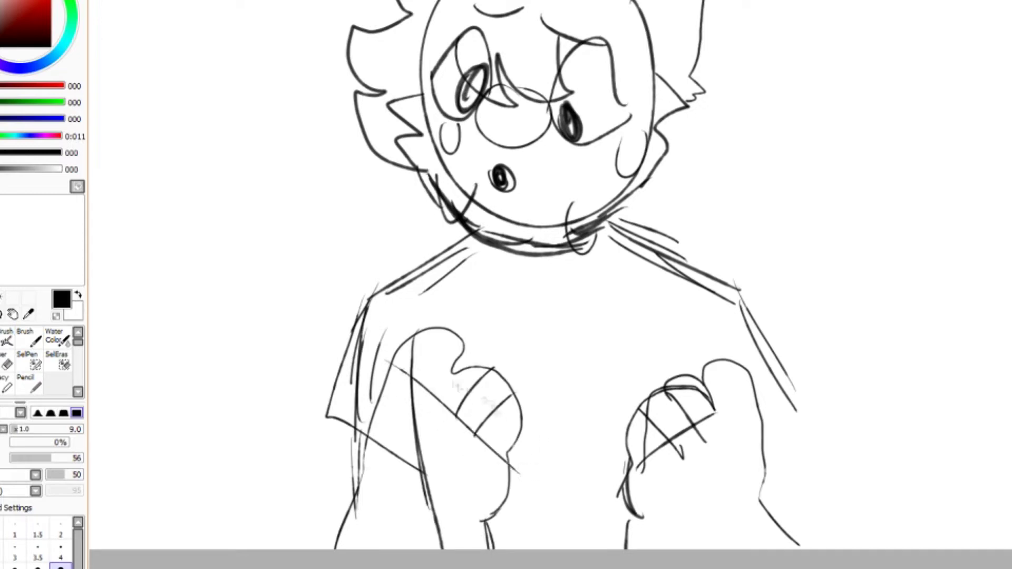
left_click_drag(463, 348, 498, 369)
Step: Sketch the right short sleeve with its seam and the arm line emerging below it
left_click_drag(797, 410, 831, 484)
mouse_move(731, 300)
left_mouse_down()
mouse_move(719, 363)
mouse_move(764, 438)
left_mouse_up()
left_click_drag(780, 395, 824, 548)
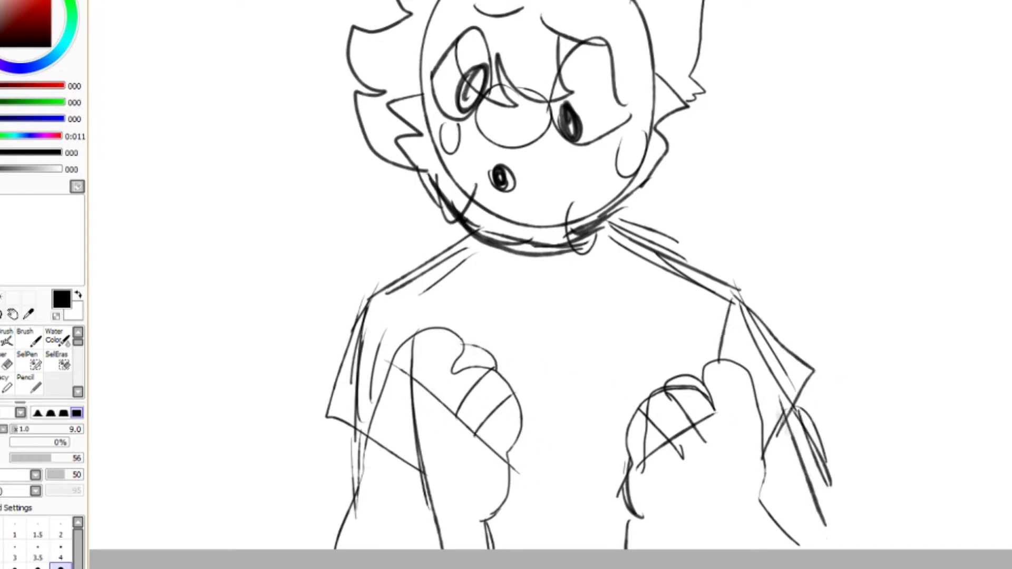
Step: Sketch the pointed markings at both wrists and a double-curved shirt collar below the chin
left_click_drag(753, 498, 798, 548)
left_click_drag(405, 509, 505, 531)
left_click_drag(348, 527, 421, 521)
mouse_move(461, 254)
left_mouse_down()
mouse_move(627, 225)
mouse_move(548, 305)
left_mouse_up()
left_click_drag(445, 256, 603, 298)
Step: Ink the top and left hair outline with its pointed tufts over the faded sketch
scroll(550, 284, "up", 5)
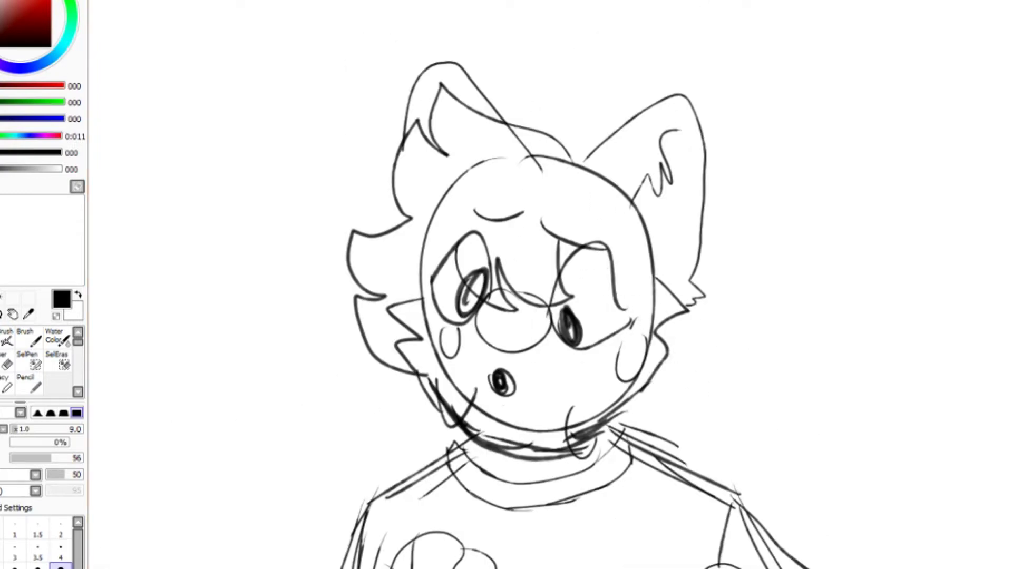
scroll(550, 284, "up", 5)
mouse_move(726, 140)
left_mouse_down()
mouse_move(611, 34)
mouse_move(437, 1)
left_mouse_up()
left_click_drag(466, 126, 422, 2)
mouse_move(443, 95)
left_mouse_down()
mouse_move(277, 275)
mouse_move(316, 495)
left_mouse_up()
key("ctrl+z")
left_click_drag(406, 245, 338, 395)
left_click_drag(266, 388, 379, 531)
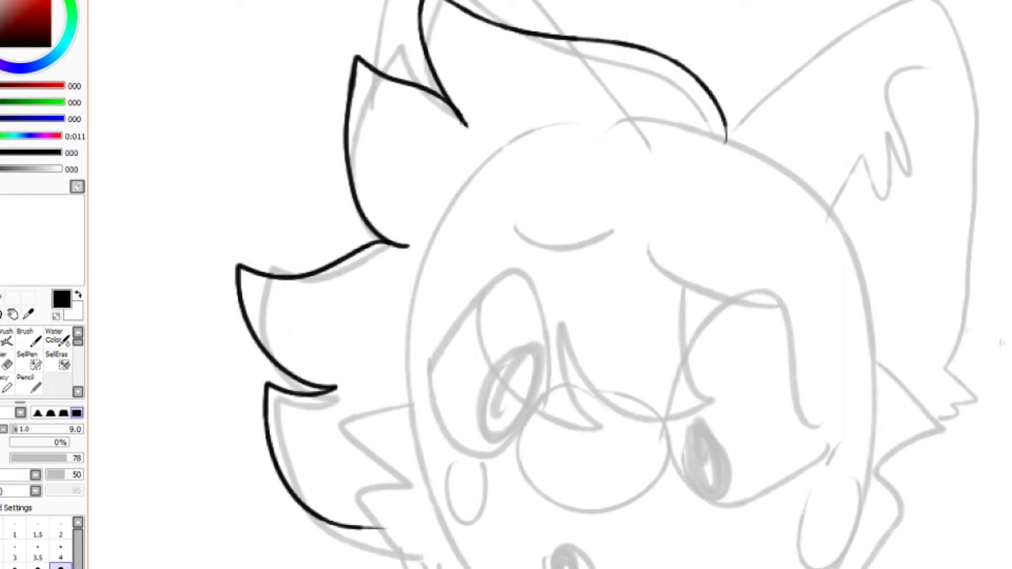
Step: Ink the spiky cheek fur on both sides and the jawline that joins them
scroll(550, 284, "down", 6)
left_click_drag(409, 158, 661, 436)
key("ctrl+z")
mouse_move(347, 194)
left_mouse_down()
mouse_move(406, 337)
mouse_move(732, 416)
left_mouse_up()
mouse_move(860, 112)
left_mouse_down()
mouse_move(895, 274)
mouse_move(901, 264)
left_mouse_up()
key("ctrl+z")
left_click_drag(717, 417, 902, 258)
Step: Ink the small filled oval mouth and the round nose outline
left_click_drag(564, 318, 577, 332)
mouse_move(579, 150)
left_mouse_down()
mouse_move(532, 221)
mouse_move(600, 156)
left_mouse_up()
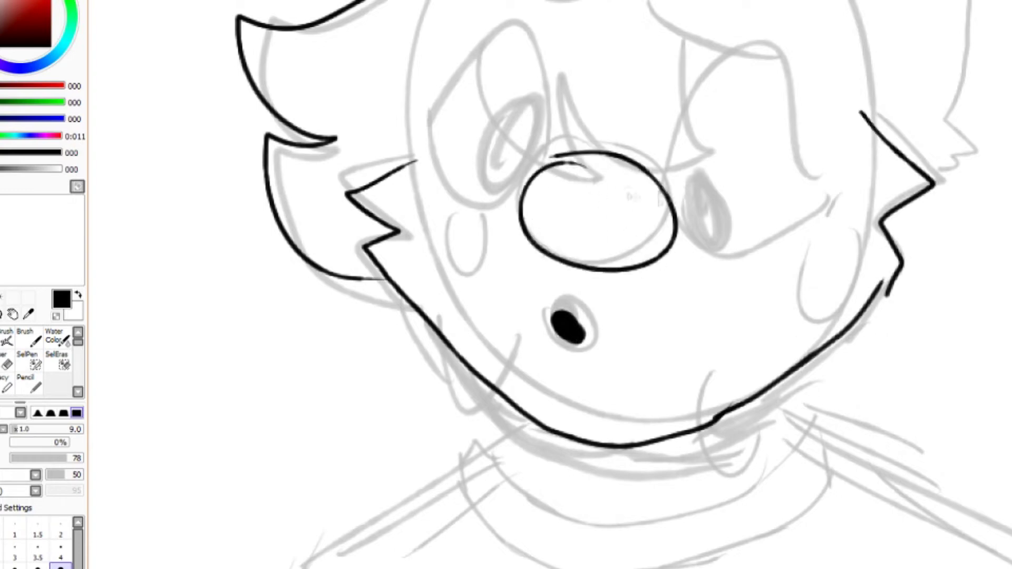
mouse_move(664, 191)
left_mouse_down()
mouse_move(809, 151)
mouse_move(658, 194)
left_mouse_up()
key("ctrl+z")
Step: Ink the two eyebrows, both eyes with oval pupils and the bangs falling across the eyes
left_click_drag(661, 5, 759, 8)
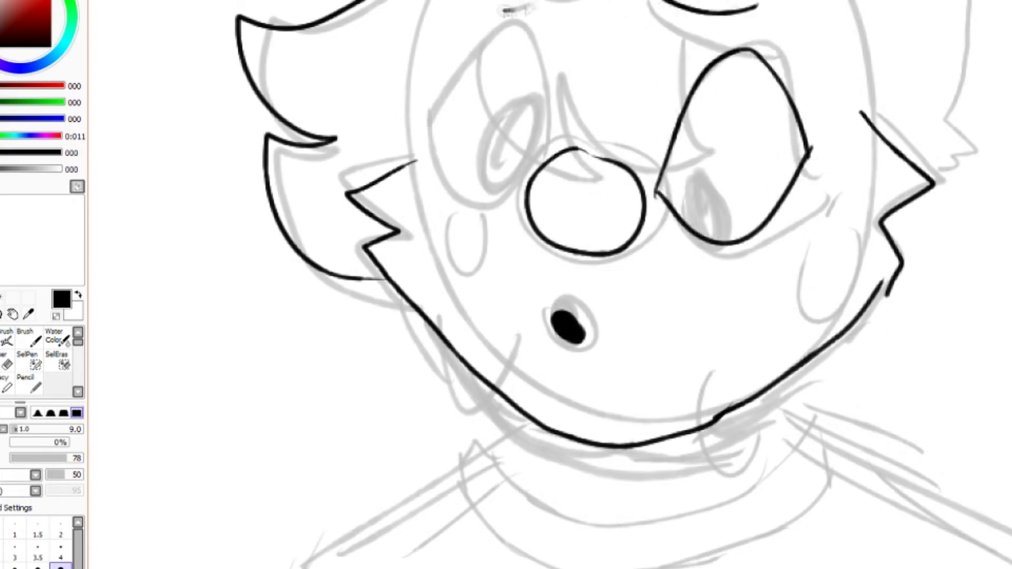
left_click_drag(487, 10, 540, 2)
left_click_drag(684, 168, 722, 222)
left_click_drag(443, 84, 542, 150)
left_click_drag(470, 29, 537, 190)
left_click_drag(527, 132, 493, 182)
left_click_drag(569, 90, 709, 95)
left_click_drag(663, 31, 701, 89)
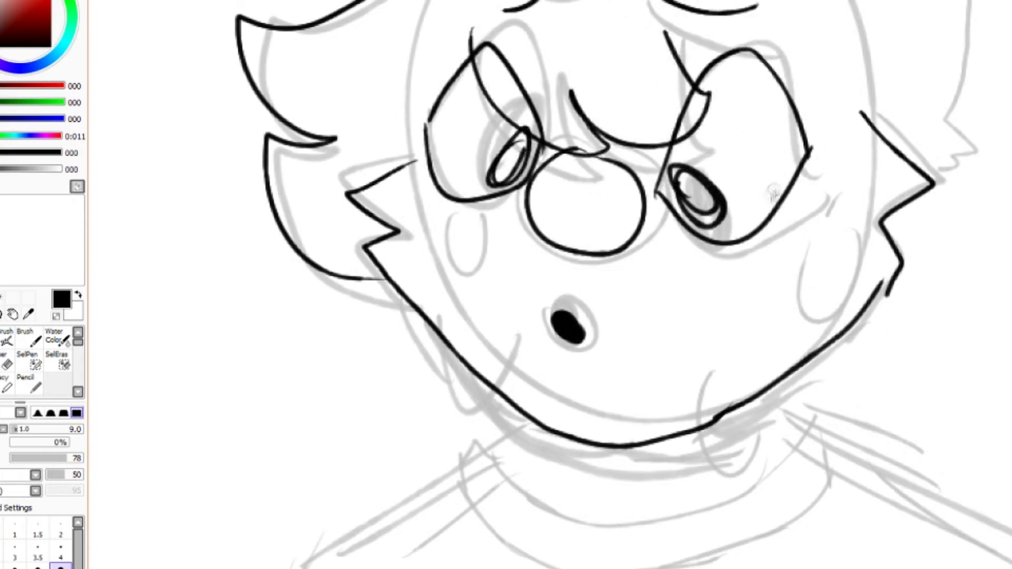
Step: Remove the last stroke and ink large and small drops on both cheeks
key("ctrl+z")
left_click_drag(825, 198, 850, 266)
left_click_drag(411, 195, 445, 259)
left_click_drag(840, 292, 814, 324)
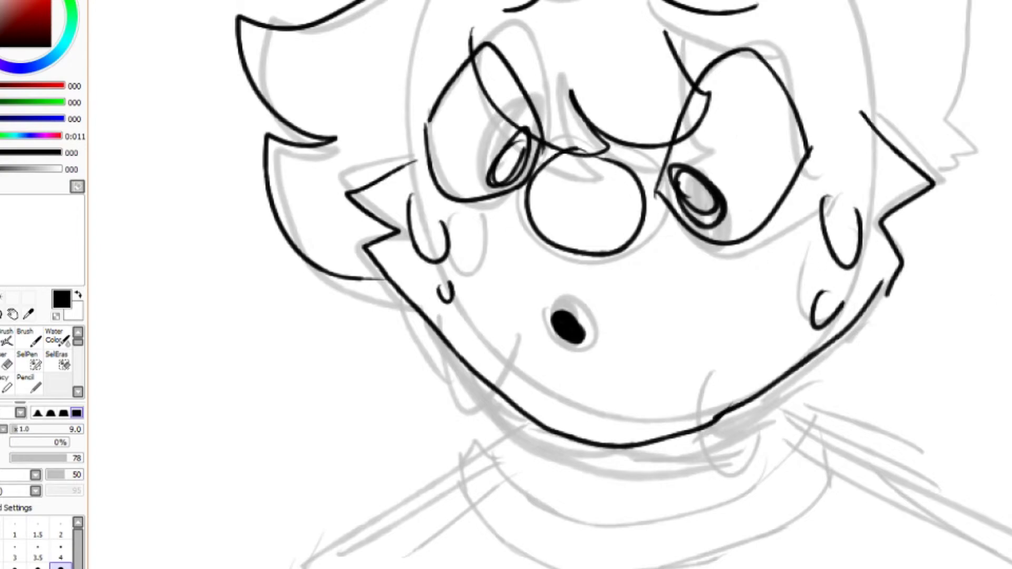
Step: Clean up and redraw the join between the right cheek fur and the jawline
key("e")
key("n")
mouse_move(895, 279)
left_mouse_down()
mouse_move(899, 269)
mouse_move(871, 301)
left_mouse_up()
Step: Ink both ear outlines and add jagged inner fur to the right ear
scroll(548, 284, "up", 5)
mouse_move(727, 180)
left_mouse_down()
mouse_move(980, 411)
mouse_move(927, 453)
left_mouse_up()
left_click_drag(825, 258, 880, 158)
left_click_drag(880, 205, 896, 147)
left_click_drag(851, 264, 848, 287)
left_click_drag(975, 172, 850, 285)
left_click_drag(584, 79, 369, 103)
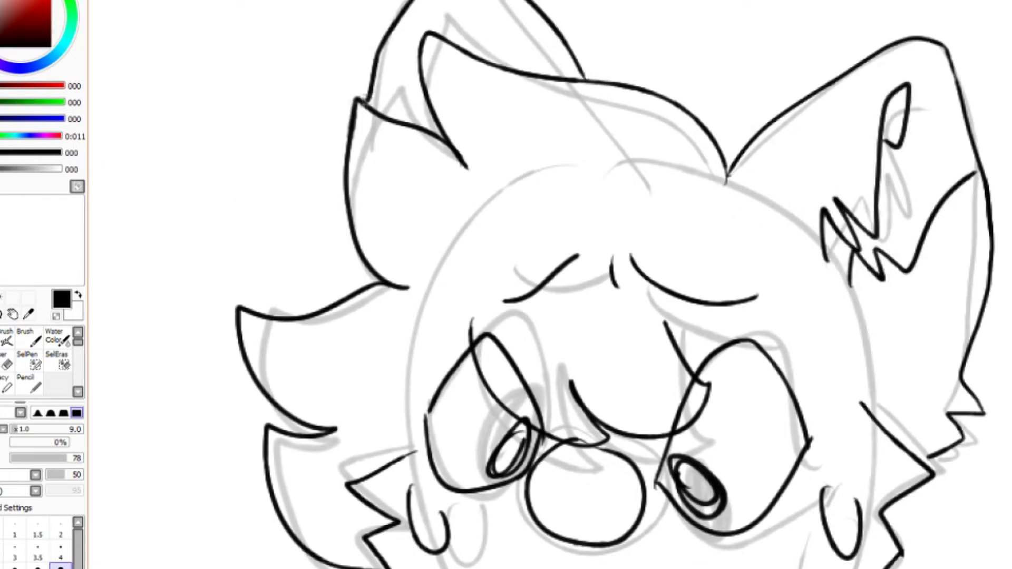
Step: Ink the neck, the round shirt collar and both shoulder lines
scroll(548, 284, "down", 10)
left_click_drag(540, 184, 263, 422)
mouse_move(535, 189)
left_mouse_down()
mouse_move(706, 221)
mouse_move(698, 200)
left_mouse_up()
key("ctrl+z")
left_click_drag(692, 163, 701, 200)
left_click_drag(535, 191, 1011, 287)
Step: Ink the left sleeve, the arm behind it and the outline of the raised left hand
scroll(548, 284, "down", 5)
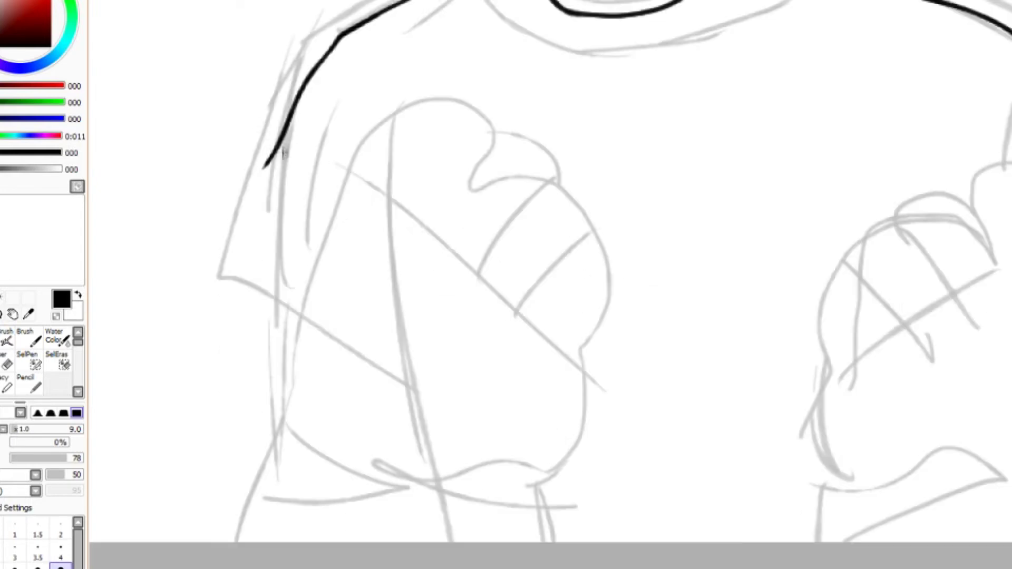
left_click_drag(278, 148, 295, 311)
left_click_drag(274, 303, 240, 480)
mouse_move(237, 537)
left_mouse_down()
mouse_move(600, 274)
mouse_move(548, 538)
left_mouse_up()
Step: Ink the palm edge, finger divisions and upper fingertip curve on the left hand
left_click_drag(375, 173, 573, 385)
left_click_drag(533, 186, 461, 244)
left_click_drag(587, 230, 522, 292)
key("ctrl+z")
left_click_drag(587, 229, 522, 292)
left_click_drag(479, 143, 534, 189)
Step: Ink the pointed stripe markings along both edges of the left forearm
left_click_drag(453, 448, 542, 519)
left_click_drag(363, 353, 295, 419)
left_click_drag(335, 435, 250, 507)
left_click_drag(543, 490, 401, 532)
left_click_drag(458, 540, 401, 490)
Step: Ink the right sleeve seam, the arm and the outline of the raised right hand
scroll(548, 284, "right", 8)
left_click_drag(674, 145, 665, 342)
left_click_drag(601, 46, 583, 150)
mouse_move(701, 242)
left_mouse_down()
mouse_move(743, 474)
mouse_move(790, 543)
left_mouse_up()
mouse_move(659, 438)
left_mouse_down()
mouse_move(580, 153)
mouse_move(404, 480)
mouse_move(397, 542)
left_mouse_up()
Step: Ink the pointed stripe markings on the right forearm and wrist
mouse_move(659, 435)
left_mouse_down()
mouse_move(745, 542)
mouse_move(603, 500)
left_mouse_up()
left_click_drag(654, 514, 727, 527)
left_click_drag(405, 480, 442, 535)
Step: Ink the finger divisions, palm edge and upper fingertip curve on the right hand
left_click_drag(414, 257, 471, 318)
left_click_drag(477, 225, 550, 303)
left_click_drag(401, 374, 580, 270)
left_click_drag(554, 209, 463, 235)
Step: Ink pointed hair tufts framing the right cheek, from below the ear and eye down to the jaw
scroll(548, 285, "up", 10)
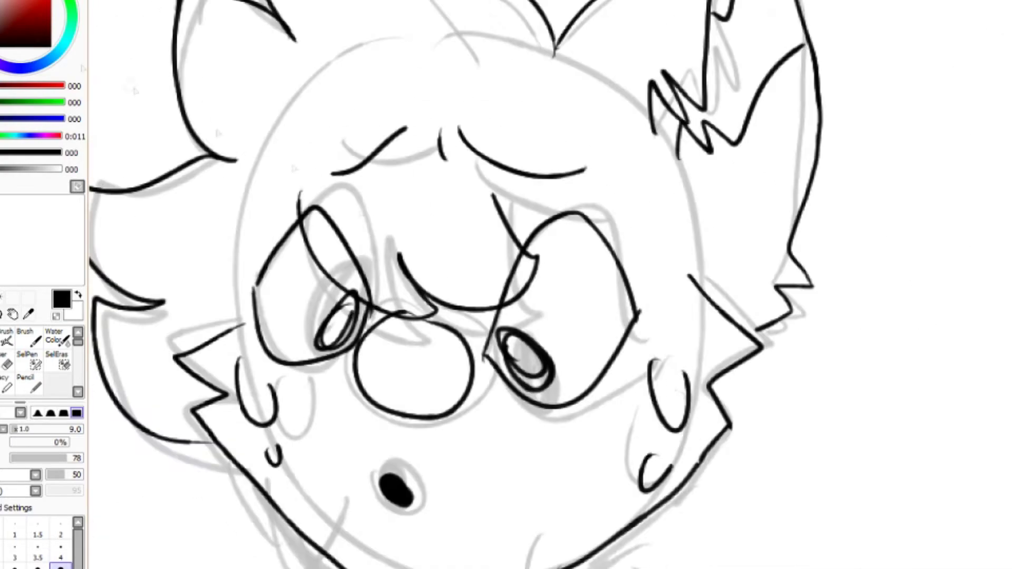
left_click_drag(759, 352, 807, 349)
mouse_move(539, 421)
left_mouse_down()
mouse_move(599, 485)
mouse_move(559, 563)
left_mouse_up()
left_click_drag(806, 350, 734, 436)
left_click_drag(735, 437, 706, 537)
left_click_drag(687, 504, 705, 538)
Step: Erase the right cheek fur lines overlapping the new hair and the drops on both cheeks
key("e")
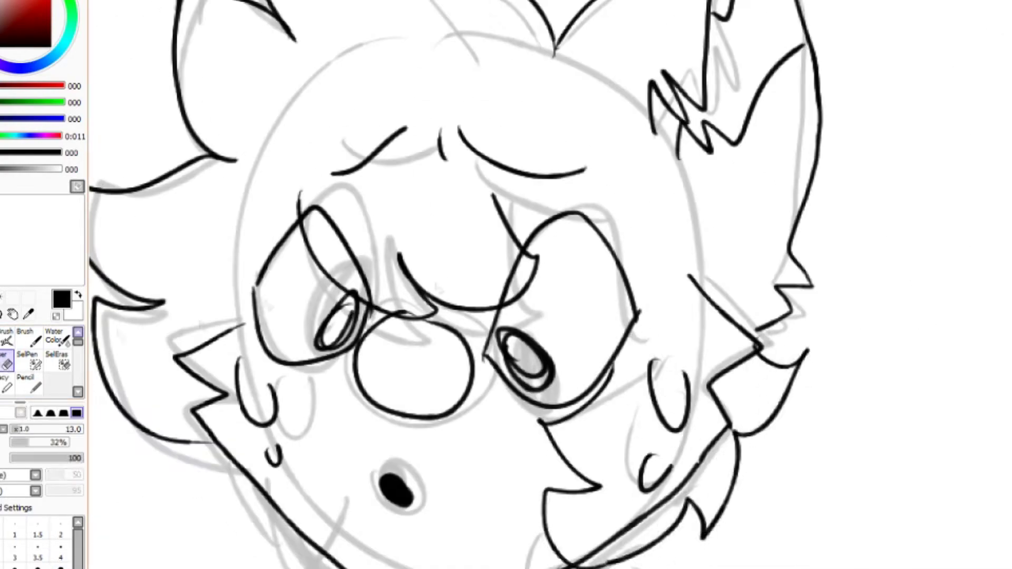
mouse_move(724, 319)
left_mouse_down()
mouse_move(732, 390)
mouse_move(716, 417)
mouse_move(648, 453)
left_mouse_up()
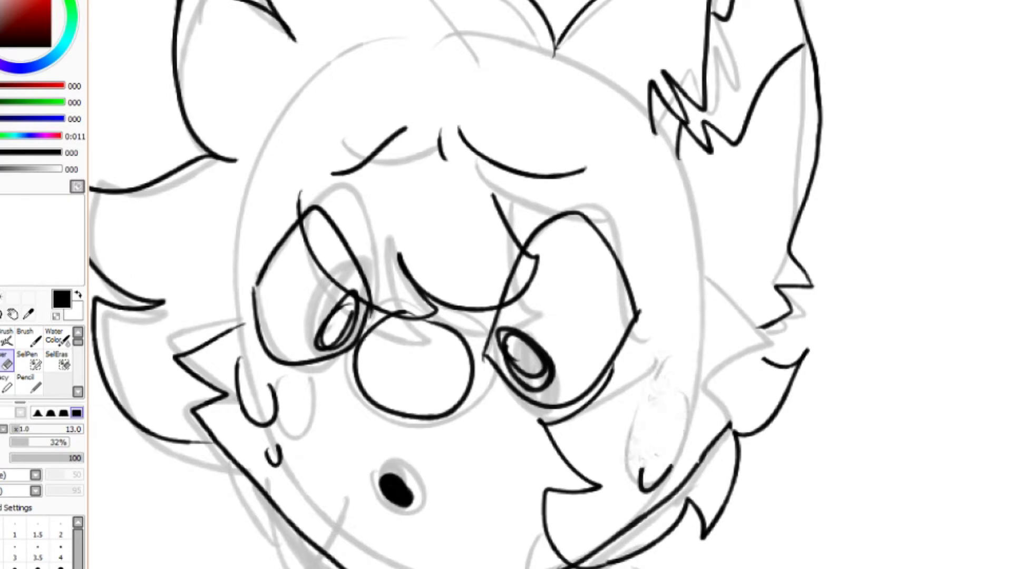
mouse_move(242, 369)
left_mouse_down()
mouse_move(279, 456)
mouse_move(308, 396)
left_mouse_up()
Step: Join the ear fur to the right hair with a curved line and erase the jawline inside the hair
key("n")
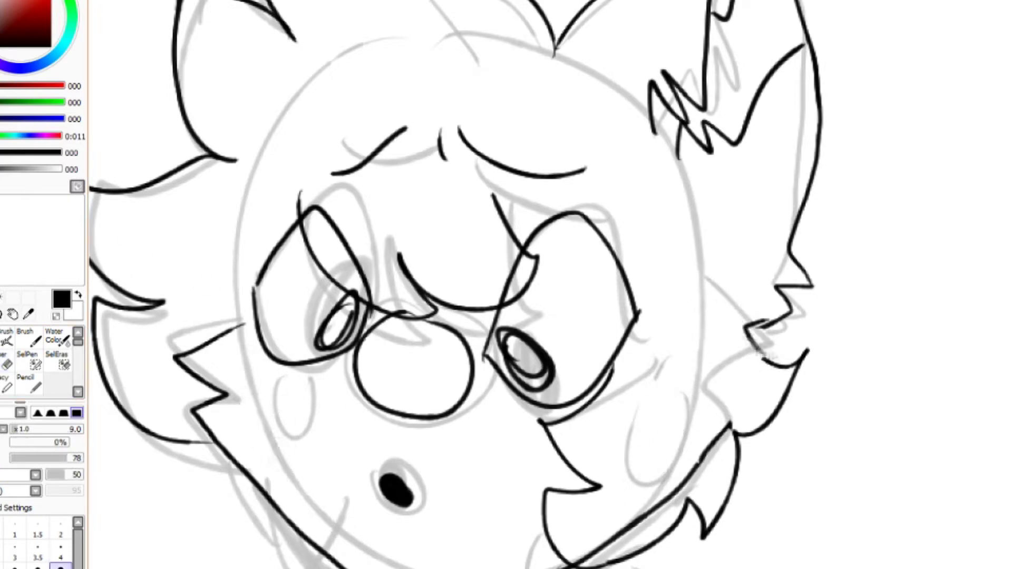
key("e")
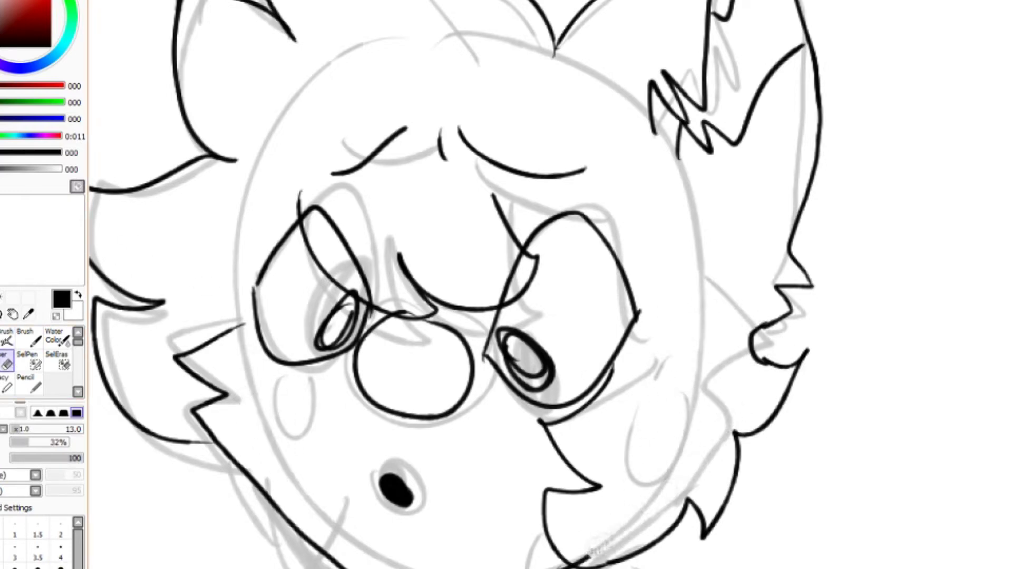
key("n")
Step: Correct the right end of the collar and extend the right shoulder line up to the neck
scroll(548, 285, "down", 2)
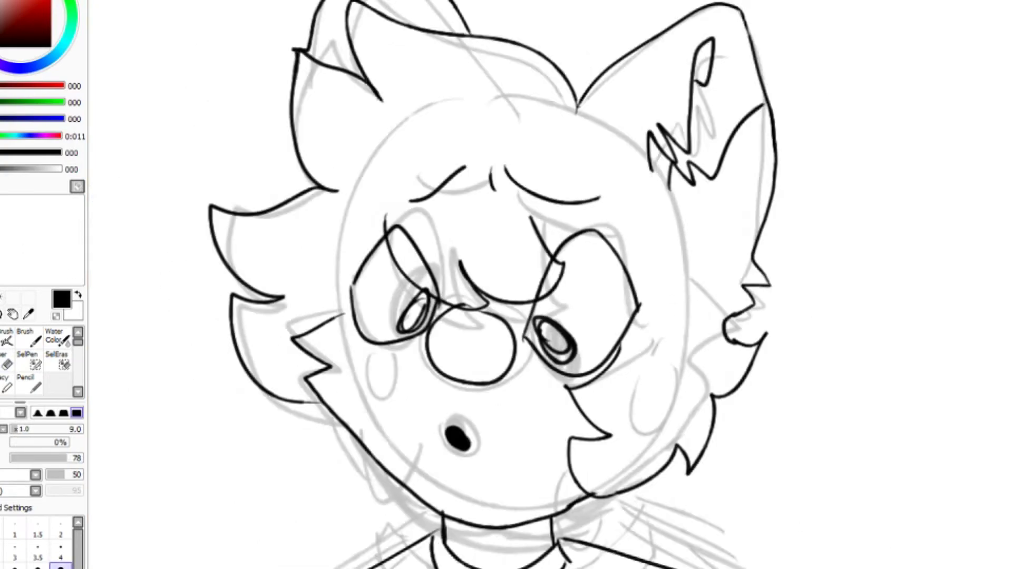
scroll(910, 301, "down", 5)
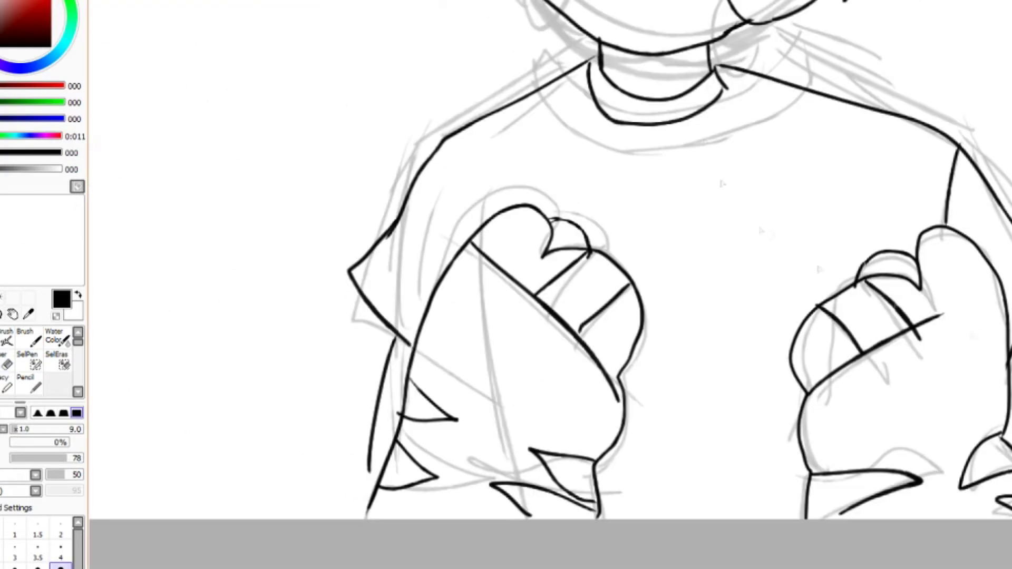
key("e")
key("n")
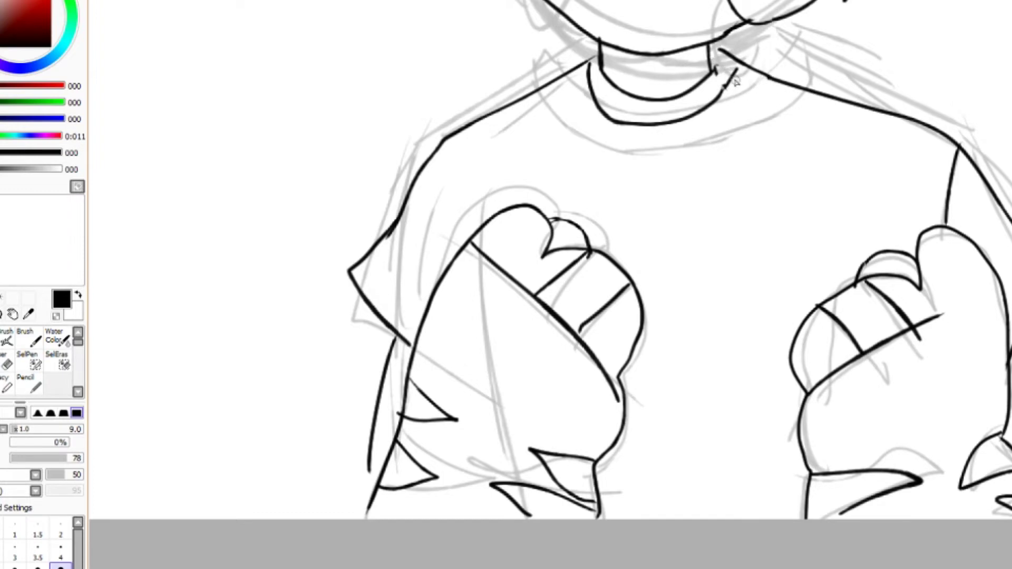
Step: Hide the rough sketch, then ink the left sleeve seam and two diagonal fold lines on the shirt
key("ctrl+h")
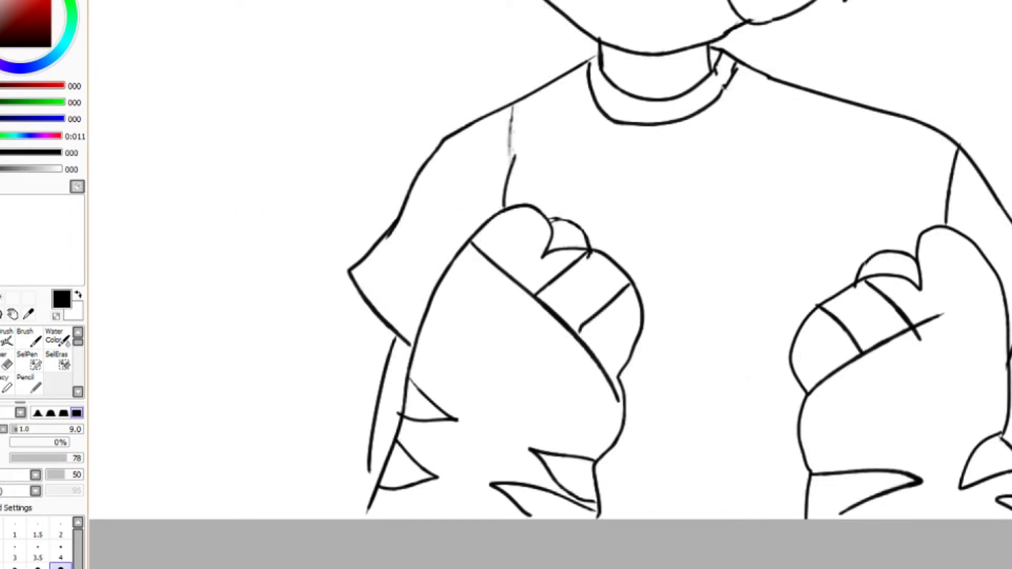
left_click_drag(662, 257, 769, 445)
key("ctrl+z")
left_click_drag(654, 243, 714, 408)
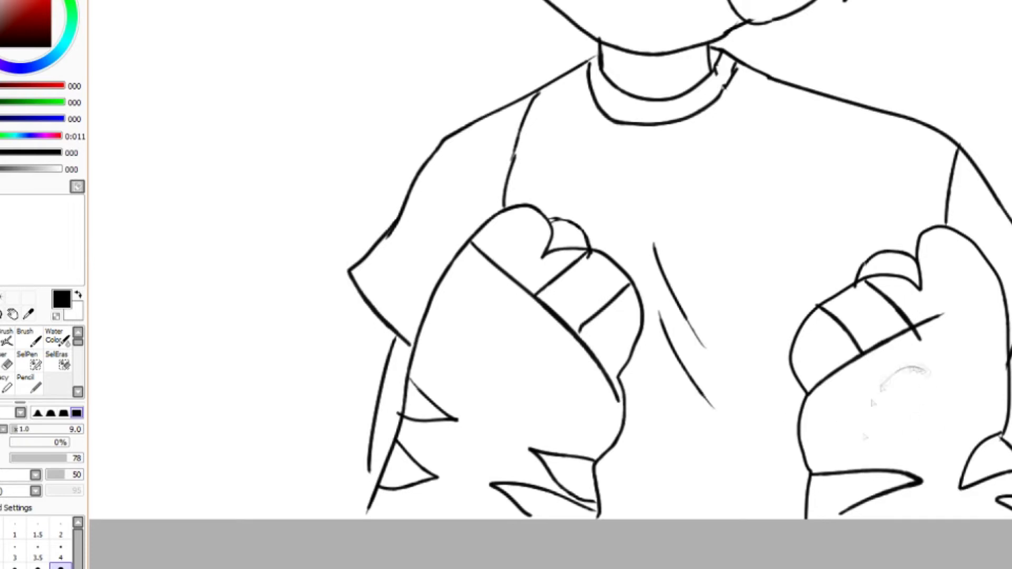
Step: Ink the lower hair tufts along the left jaw and clean up overlapping lines
scroll(550, 285, "up", 3)
scroll(462, 362, "up", 5)
mouse_move(463, 361)
left_mouse_down()
mouse_move(569, 496)
mouse_move(545, 501)
mouse_move(551, 467)
mouse_move(513, 489)
left_mouse_up()
key("e")
key("n")
key("e")
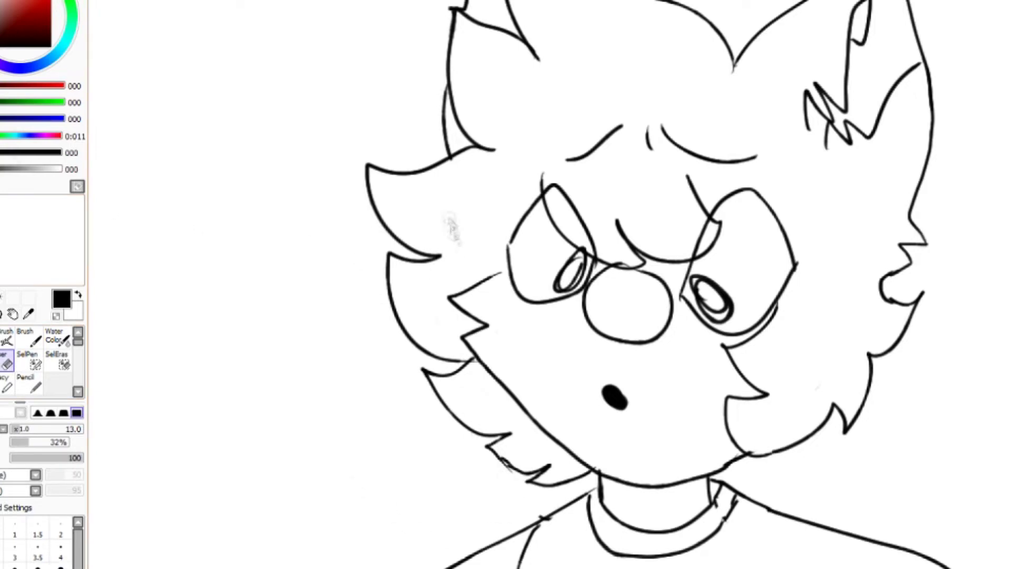
left_click(29, 385)
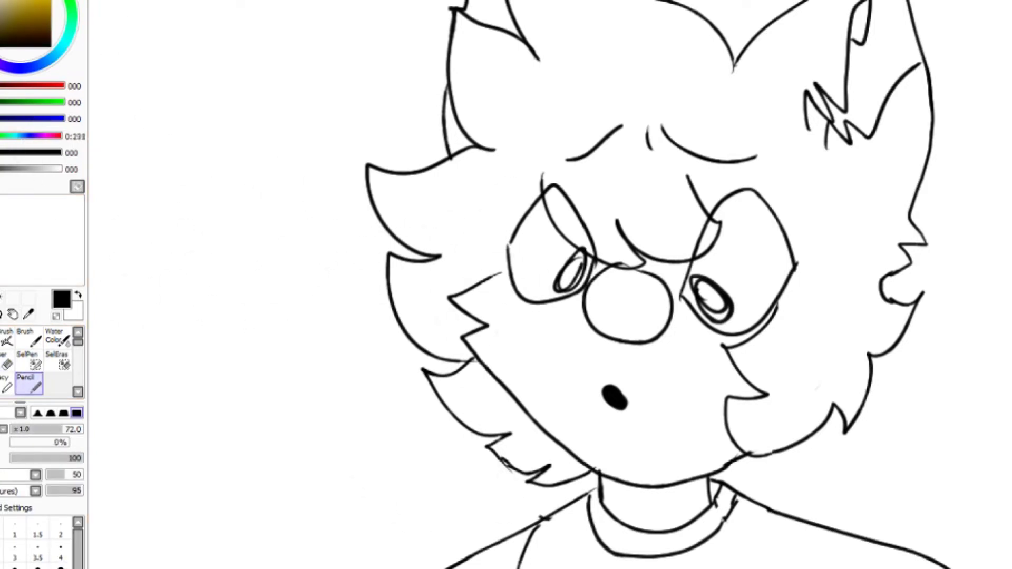
key("n")
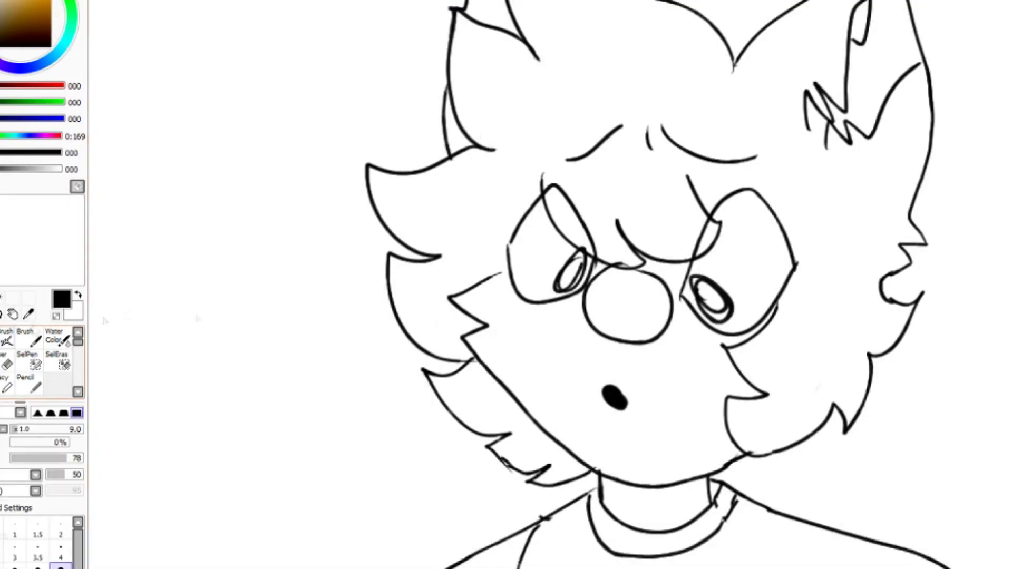
Step: Fill the hair and right ear with black, including the bangs where they overlap both eyes
key("w")
left_click(633, 79)
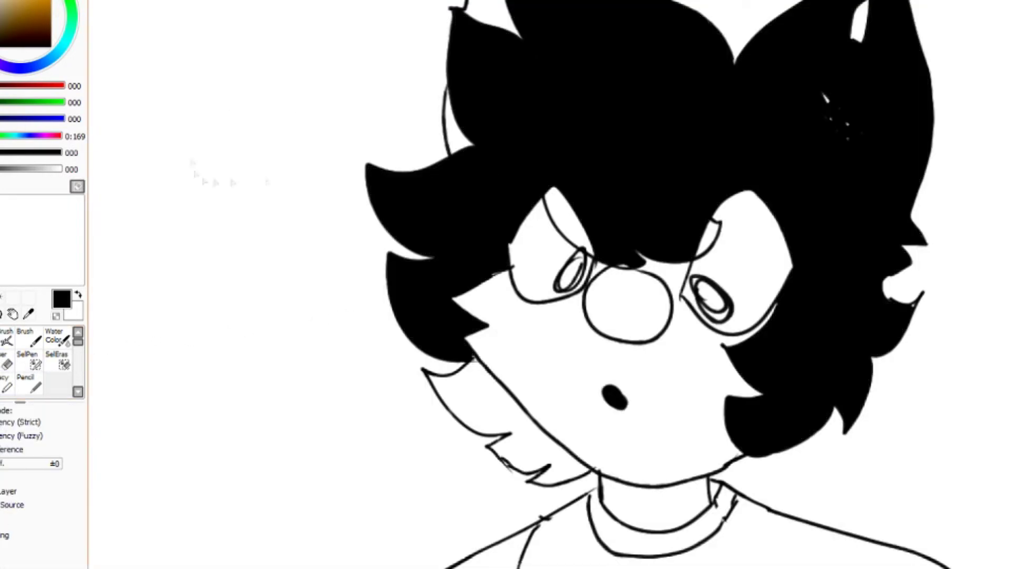
left_click(567, 213)
key("n")
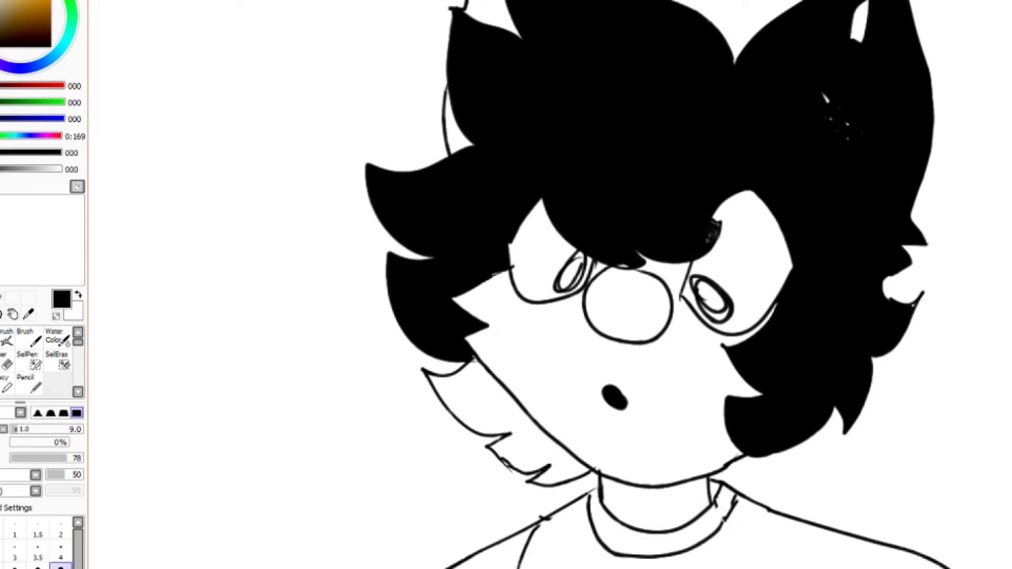
Step: Fill the lower left hair tufts with black and paint over the remaining white gaps in the hair and ear
key("w")
left_click(495, 401)
key("n")
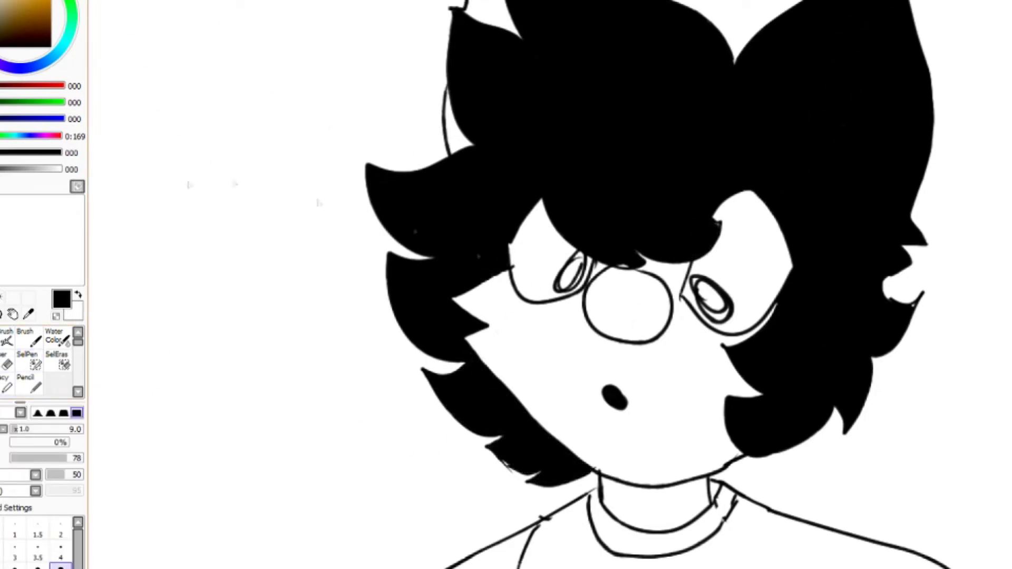
Step: Switch the drawing colour to white and work out the inner fur lines on the black right ear
key("x")
left_click_drag(796, 158, 864, 95)
key("ctrl+z")
left_click_drag(790, 121, 870, 31)
key("ctrl+z")
mouse_move(812, 129)
left_mouse_down()
mouse_move(827, 163)
mouse_move(843, 13)
mouse_move(854, 63)
left_mouse_up()
key("ctrl+z")
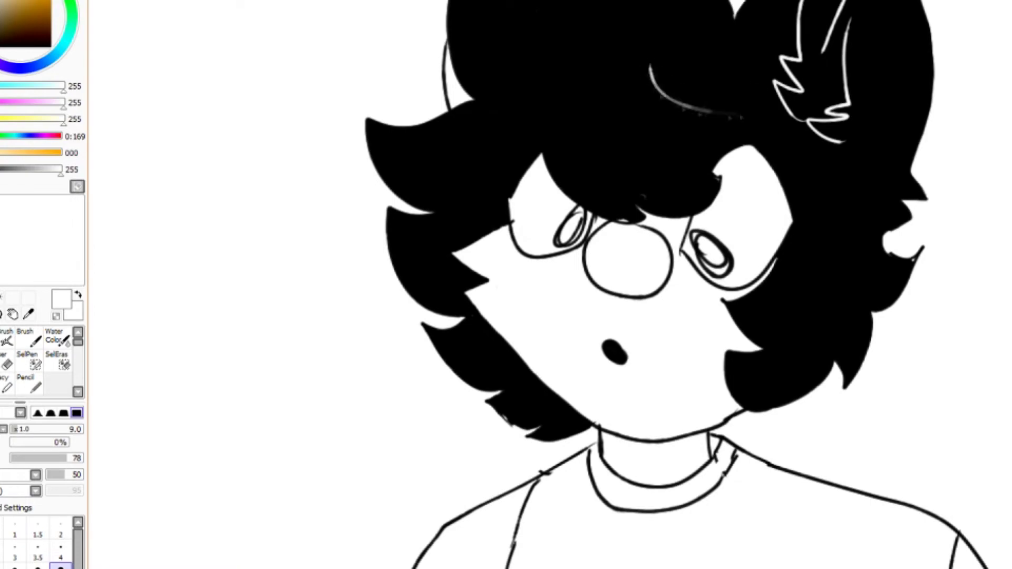
Step: Draw white strand lines on the bangs and curls on the side tufts, and fill the hair's upper-left gap with black
left_click_drag(650, 71, 735, 113)
left_click_drag(521, 129, 600, 66)
left_click_drag(838, 211, 864, 271)
left_click_drag(830, 290, 843, 329)
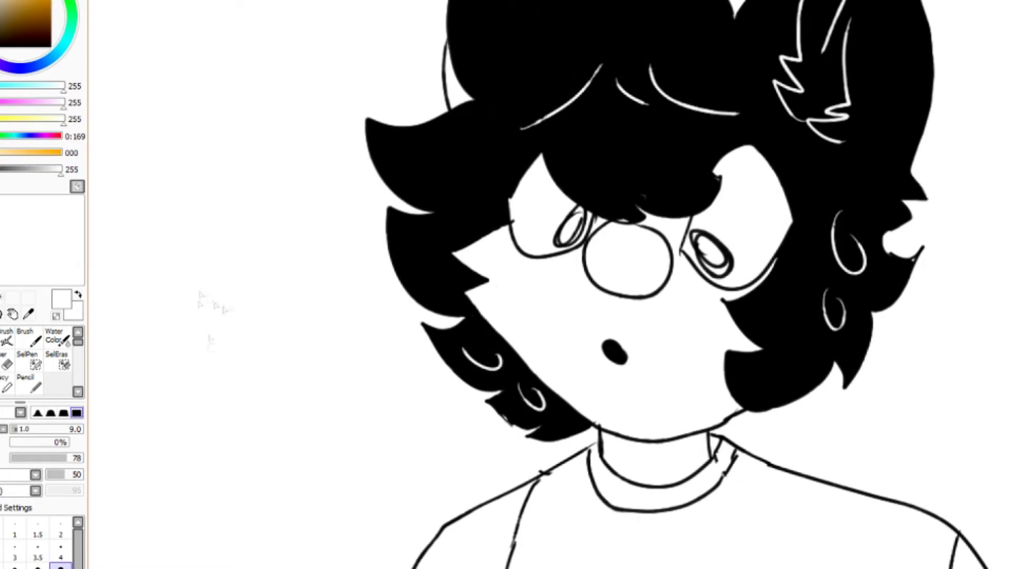
scroll(674, 284, "up", 4)
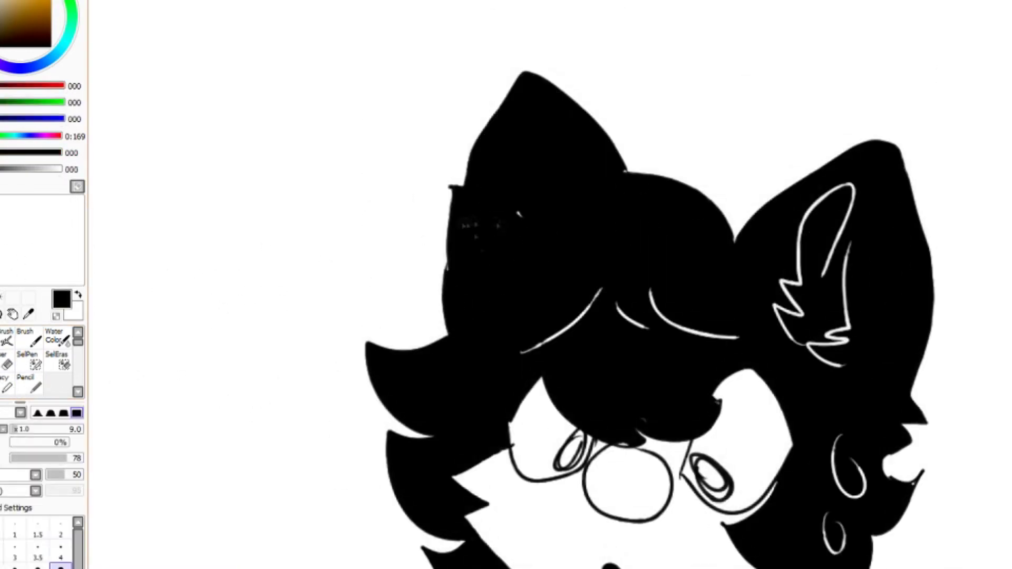
Step: Paint the face, neck, arms and hands pink (255, 96, 120) with the Brush at size 100
scroll(679, 285, "down", 5)
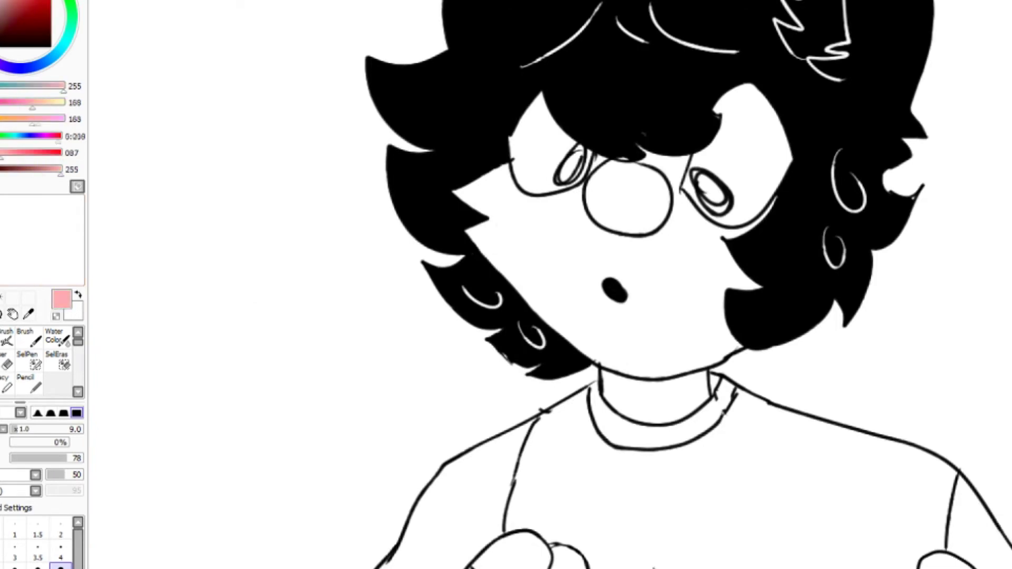
key("b")
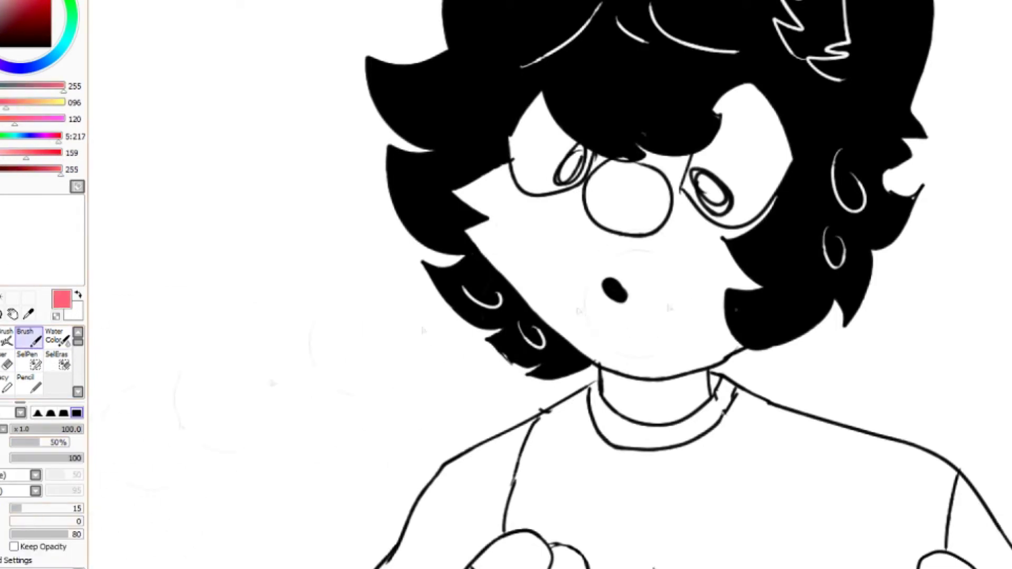
left_click(619, 250)
key("ctrl+z")
mouse_move(527, 132)
left_mouse_down()
mouse_move(633, 210)
mouse_move(685, 343)
mouse_move(669, 463)
left_mouse_up()
scroll(550, 284, "down", 8)
mouse_move(922, 295)
left_mouse_down()
mouse_move(896, 221)
mouse_move(843, 132)
mouse_move(990, 284)
left_mouse_up()
left_click_drag(517, 311, 563, 300)
mouse_move(528, 403)
left_mouse_down()
mouse_move(464, 116)
mouse_move(601, 243)
left_mouse_up()
Step: Roughly erase the pink paint that spills beyond the raised hands
key("e")
mouse_move(624, 199)
left_mouse_down()
mouse_move(616, 315)
mouse_move(627, 200)
left_mouse_up()
key("ctrl+z")
scroll(627, 200, "down", 3)
scroll(181, 90, "up", 2)
key("ctrl+z")
key("ctrl+y")
mouse_move(700, 316)
left_mouse_down()
mouse_move(700, 401)
mouse_move(655, 474)
mouse_move(653, 442)
left_mouse_up()
left_click_drag(685, 343, 695, 159)
left_click_drag(658, 295, 677, 233)
Step: Reduce the eraser to size 17 and erase the pink outside the left hand's outline
key("bracketleft")
key("bracketleft")
key("bracketleft")
mouse_move(690, 316)
left_mouse_down()
mouse_move(651, 393)
mouse_move(627, 496)
left_mouse_up()
left_click_drag(695, 185, 656, 266)
scroll(857, 293, "up", 5)
left_click_drag(400, 142, 476, 132)
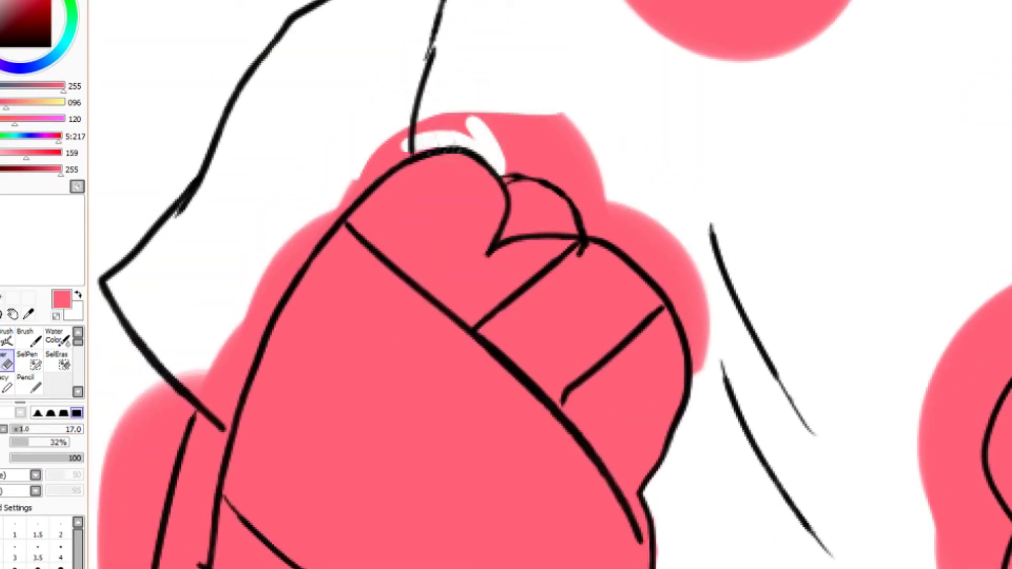
mouse_move(326, 232)
left_mouse_down()
mouse_move(421, 119)
mouse_move(590, 158)
mouse_move(594, 226)
mouse_move(680, 295)
mouse_move(712, 379)
mouse_move(685, 211)
mouse_move(695, 290)
left_mouse_up()
Step: Clean up the pink spilling past the left arm's outer edge below the sleeve
scroll(696, 290, "left", 10)
scroll(696, 290, "down", 4)
mouse_move(685, 216)
left_mouse_down()
mouse_move(693, 158)
mouse_move(679, 227)
mouse_move(678, 215)
mouse_move(614, 337)
mouse_move(622, 311)
mouse_move(587, 564)
mouse_move(601, 432)
left_mouse_up()
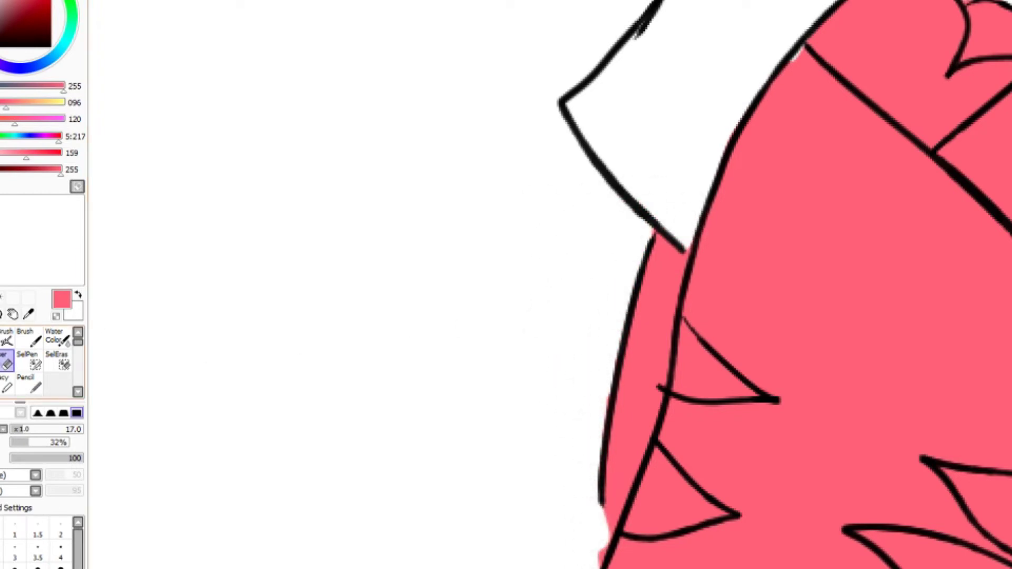
key("n")
left_click_drag(600, 503, 596, 566)
Step: Erase the pink outside the right hand's fingers, thumb and outer palm edge, redoing the strokes that cut in badly
left_click_drag(158, 263, 790, 316)
key("e")
mouse_move(532, 95)
left_mouse_down()
mouse_move(463, 116)
mouse_move(447, 540)
mouse_move(417, 200)
left_mouse_up()
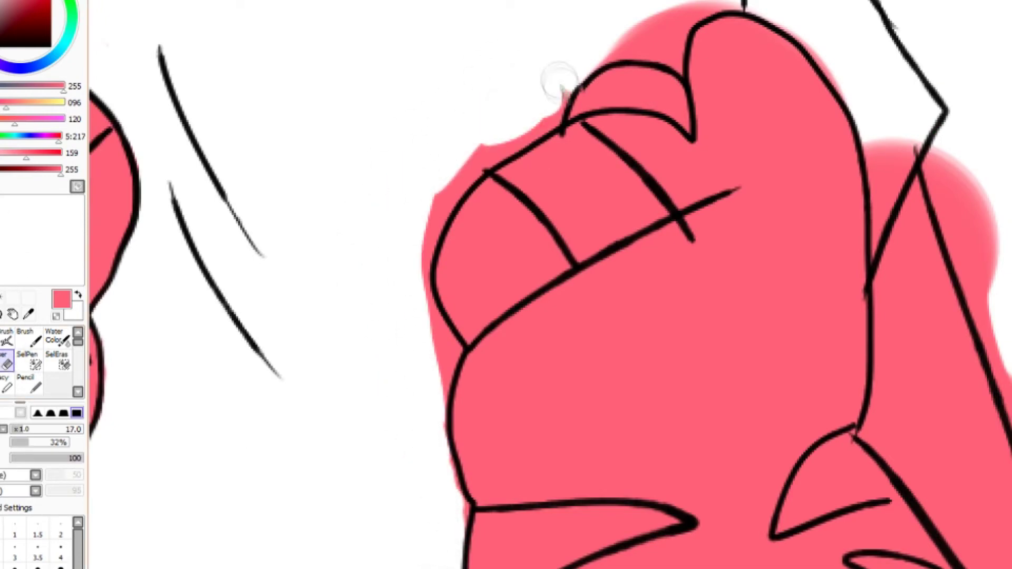
key("ctrl+z")
key("ctrl+z")
mouse_move(474, 105)
left_mouse_down()
mouse_move(557, 92)
mouse_move(442, 242)
left_mouse_up()
key("ctrl+z")
key("ctrl+z")
mouse_move(548, 100)
left_mouse_down()
mouse_move(406, 179)
mouse_move(503, 130)
left_mouse_up()
mouse_move(453, 168)
left_mouse_down()
mouse_move(430, 226)
mouse_move(445, 495)
mouse_move(437, 548)
mouse_move(432, 437)
left_mouse_up()
mouse_move(737, 5)
left_mouse_down()
mouse_move(669, 15)
mouse_move(625, 47)
mouse_move(706, 5)
left_mouse_up()
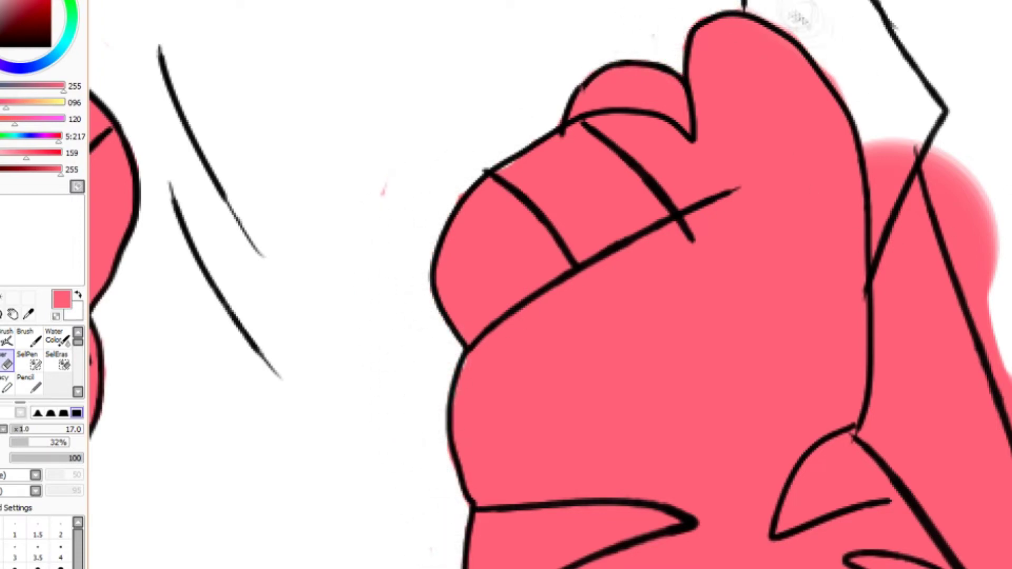
Step: Erase the pink spilling onto the right sleeve and past the right arm's outer edge
mouse_move(896, 135)
left_mouse_down()
mouse_move(878, 248)
mouse_move(854, 89)
left_mouse_up()
scroll(895, 158, "down", 3)
left_click_drag(919, 37, 991, 289)
key("ctrl+z")
mouse_move(991, 222)
left_mouse_down()
mouse_move(946, 45)
mouse_move(1001, 311)
mouse_move(791, 369)
mouse_move(914, 337)
left_mouse_up()
Step: Erase the pink spilling over both shoulders beside the neck
key("n")
key("e")
mouse_move(701, 338)
left_mouse_down()
mouse_move(719, 339)
mouse_move(685, 324)
mouse_move(640, 352)
left_mouse_up()
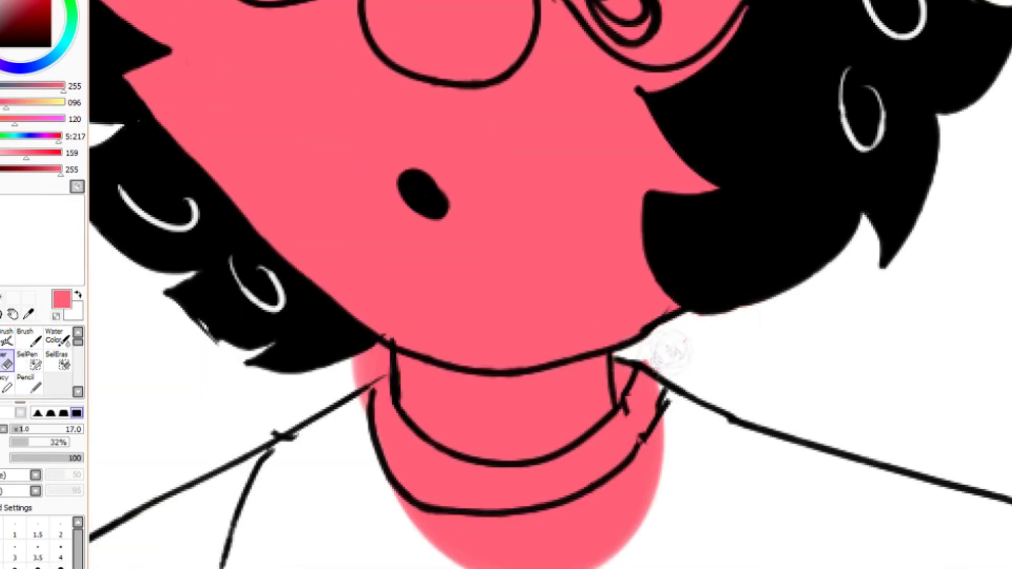
left_click_drag(375, 362, 357, 375)
Step: Set the drawing colour to a muted blue (81, 134, 180) for the shirt
scroll(548, 284, "down", 3)
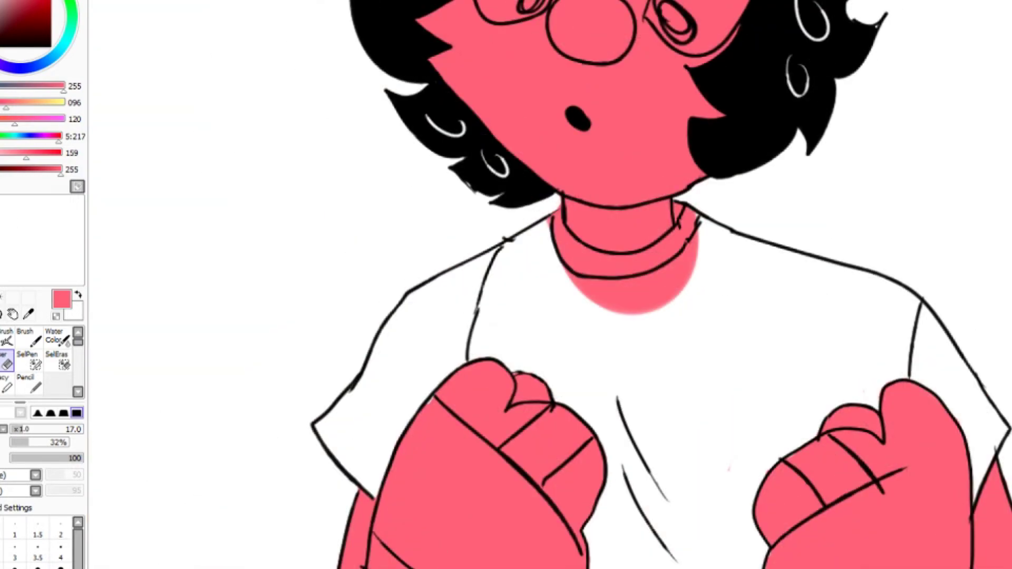
left_click(49, 59)
left_click(16, 10)
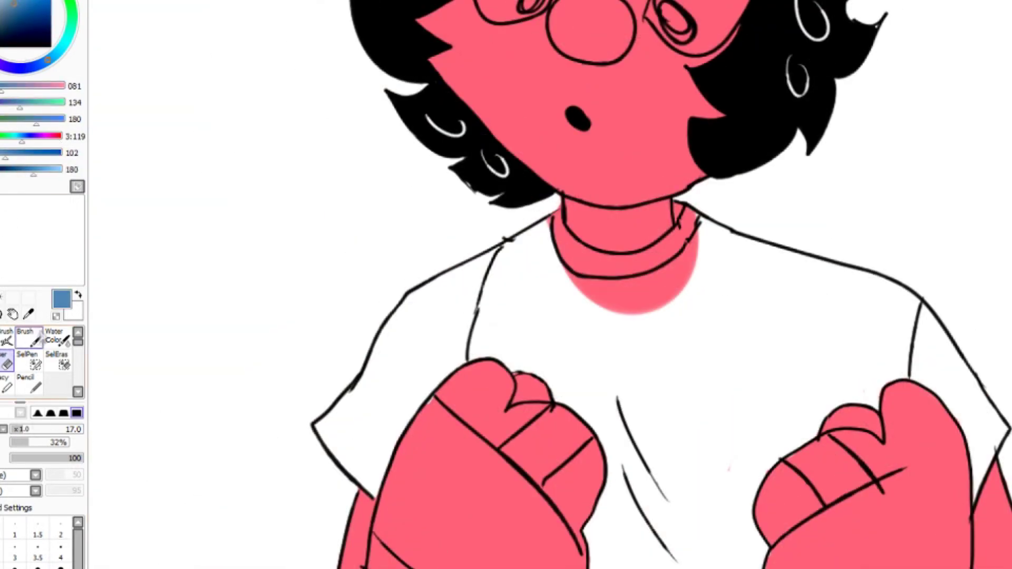
left_click(55, 336)
mouse_move(551, 235)
left_mouse_down()
mouse_move(450, 324)
mouse_move(380, 369)
mouse_move(321, 453)
mouse_move(548, 296)
mouse_move(584, 295)
mouse_move(632, 396)
mouse_move(727, 221)
mouse_move(830, 281)
mouse_move(922, 422)
mouse_move(606, 422)
left_mouse_up()
key("ctrl+z")
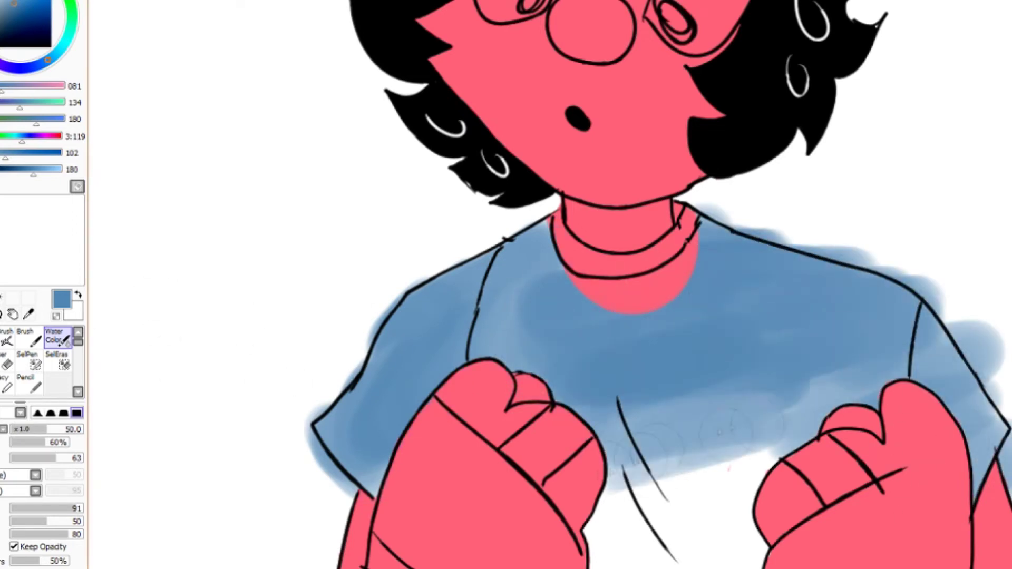
key("ctrl+z")
key("ctrl+z")
key("ctrl+z")
key("ctrl+z")
key("ctrl+z")
key("b")
mouse_move(464, 311)
left_mouse_down()
mouse_move(532, 263)
mouse_move(553, 221)
mouse_move(606, 279)
left_mouse_up()
key("ctrl+z")
key("ctrl+z")
left_click_drag(532, 238, 548, 283)
key("ctrl+z")
Step: Fill the shirt's body and both sleeves with the muted blue
key("w")
left_click(569, 316)
left_click(369, 395)
left_click(948, 343)
scroll(513, 242, "down", 2)
Step: Paint the shirt's collar dark blue (20, 72, 117) and cover the spill beside it with the shirt's blue
key("b")
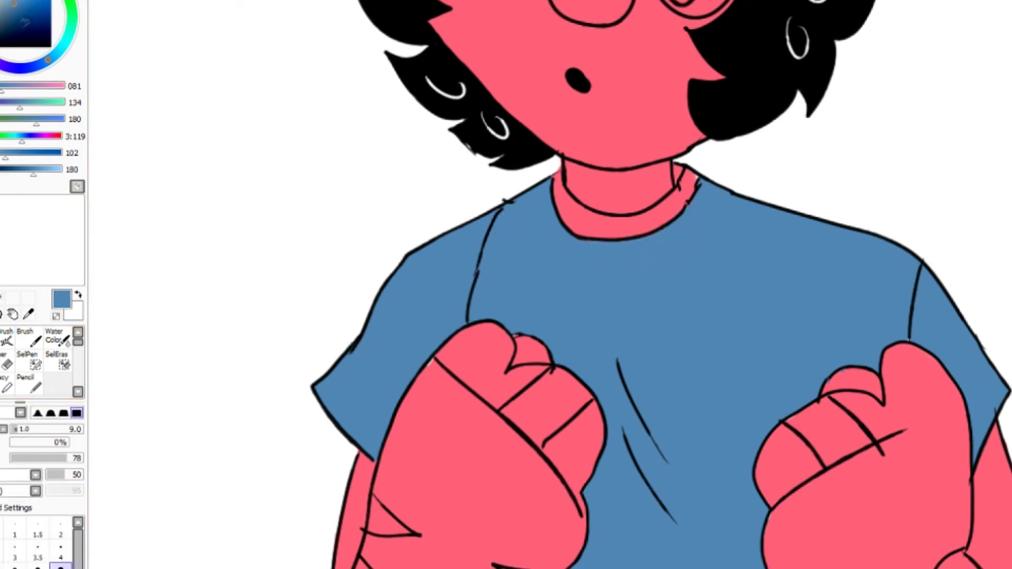
left_click(14, 19)
left_click_drag(688, 177, 672, 200)
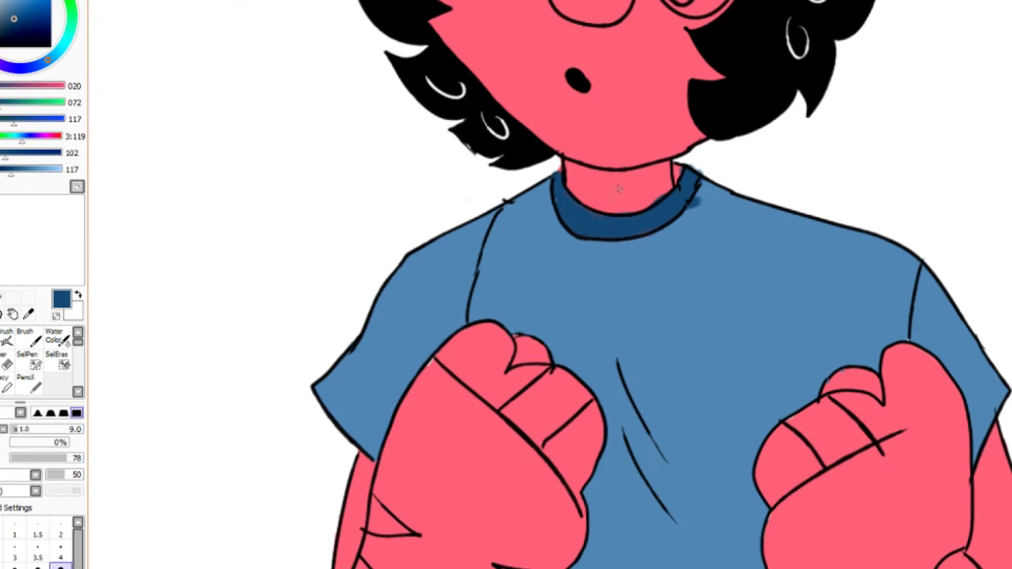
left_click(705, 187, "alt")
Step: Paint the four pointed stripes on the left forearm yellow-green (193, 198, 35) with the Brush at size 13
left_click(433, 373, "alt")
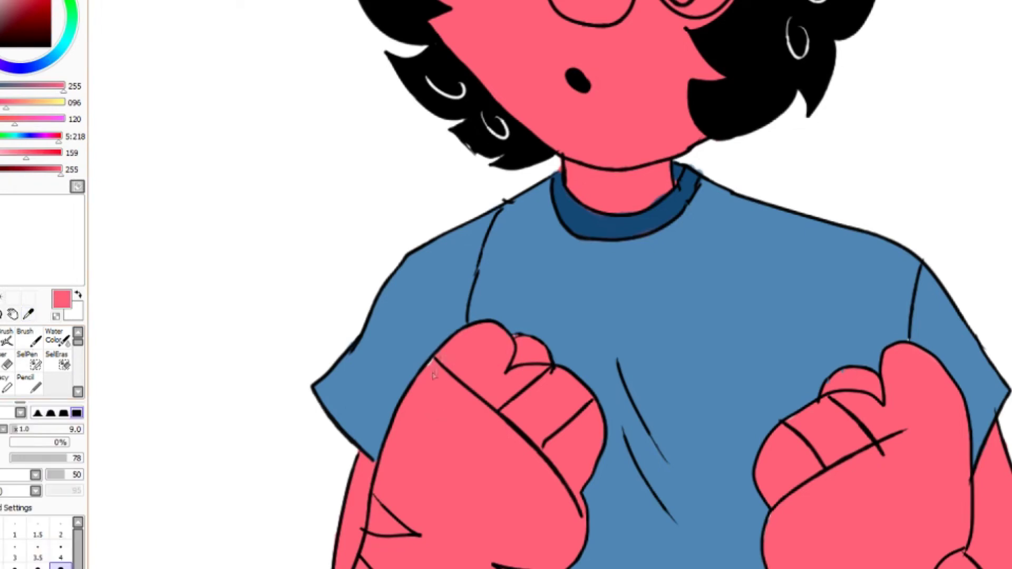
scroll(798, 425, "down", 5)
left_click_drag(31, 16, 47, 21)
left_click(64, 6)
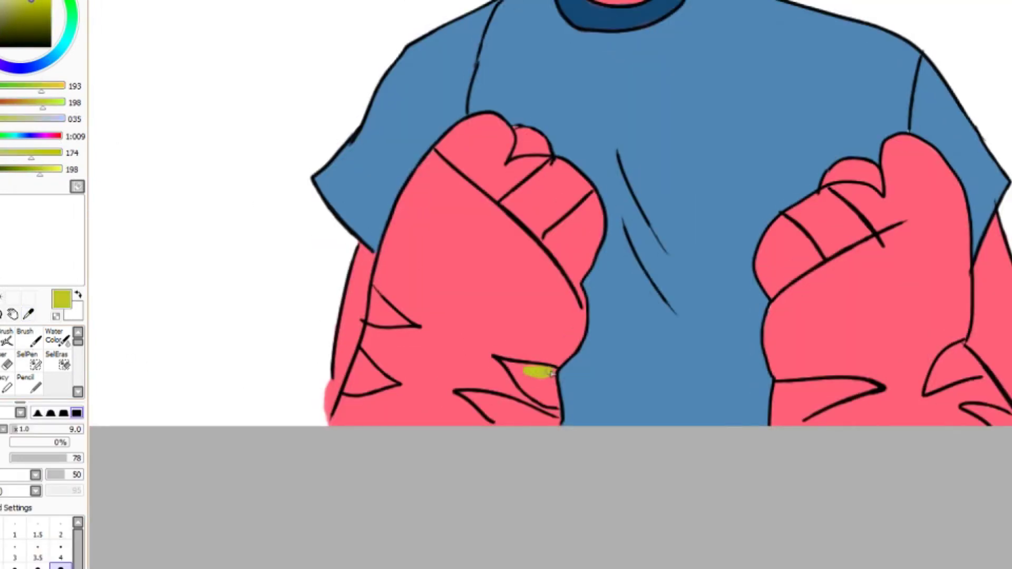
left_click(57, 336)
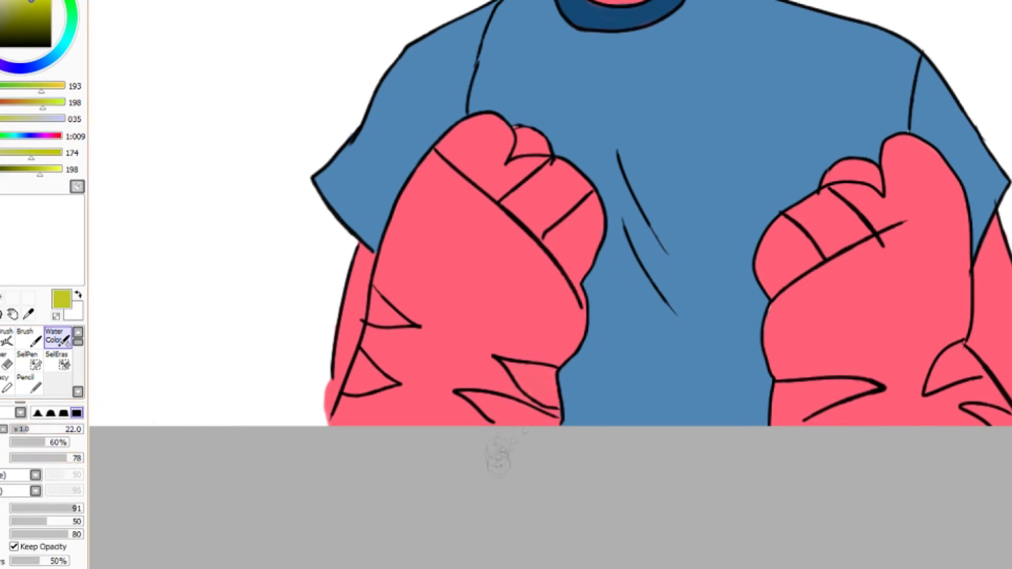
key("b")
scroll(551, 211, "up", 2)
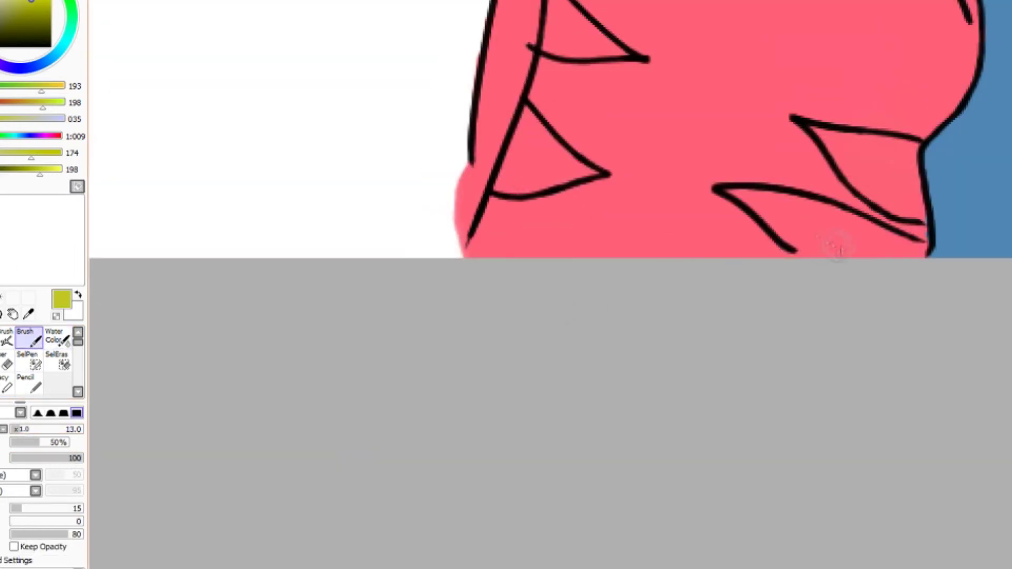
left_click_drag(835, 251, 764, 206)
mouse_move(771, 278)
left_mouse_down()
mouse_move(903, 255)
mouse_move(801, 232)
mouse_move(899, 198)
mouse_move(843, 139)
mouse_move(864, 158)
left_mouse_up()
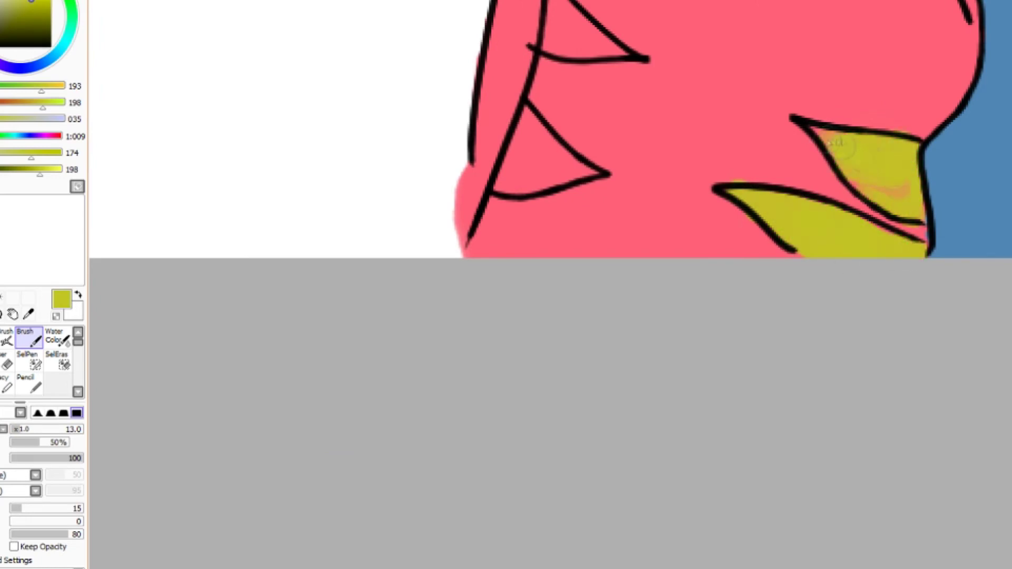
left_click_drag(424, 346, 111, 480)
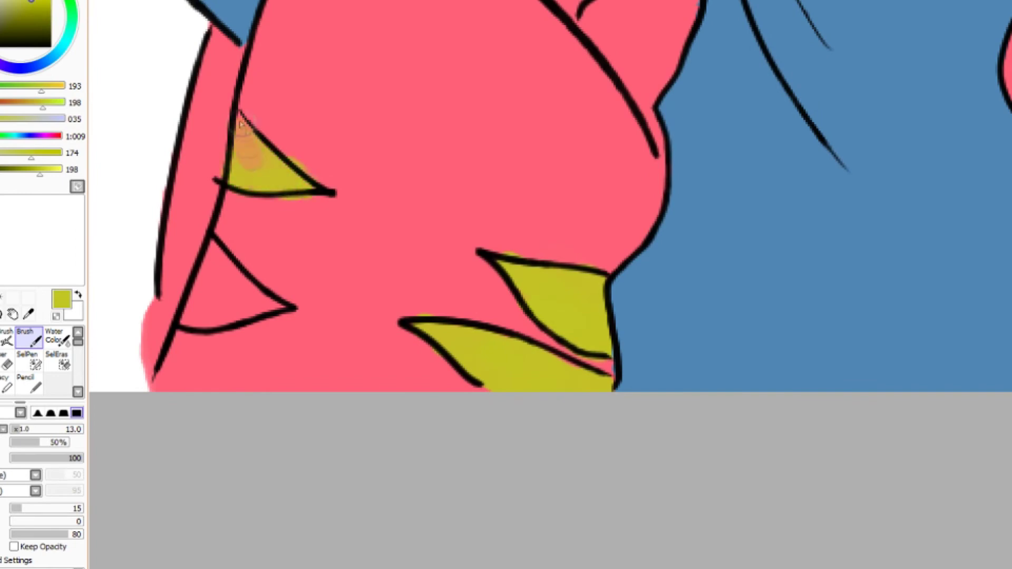
mouse_move(224, 271)
left_mouse_down()
mouse_move(210, 292)
mouse_move(273, 304)
left_mouse_up()
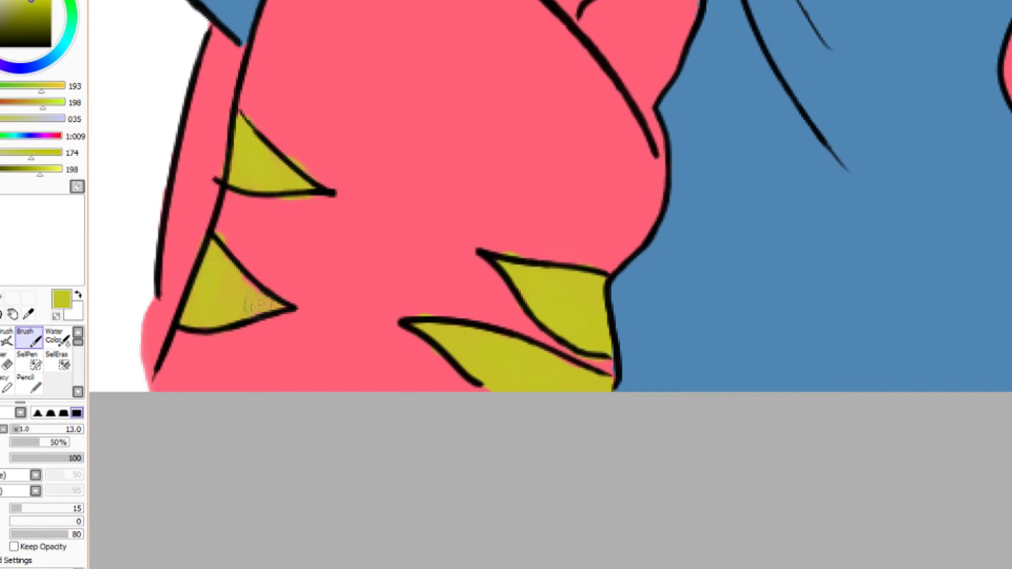
Step: Paint the pointed stripes on the right forearm the same yellow-green
left_click_drag(765, 211, 138, 256)
mouse_move(443, 408)
left_mouse_down()
mouse_move(427, 369)
mouse_move(596, 359)
mouse_move(561, 365)
left_mouse_up()
mouse_move(785, 279)
left_mouse_down()
mouse_move(743, 316)
mouse_move(722, 364)
mouse_move(800, 316)
left_mouse_up()
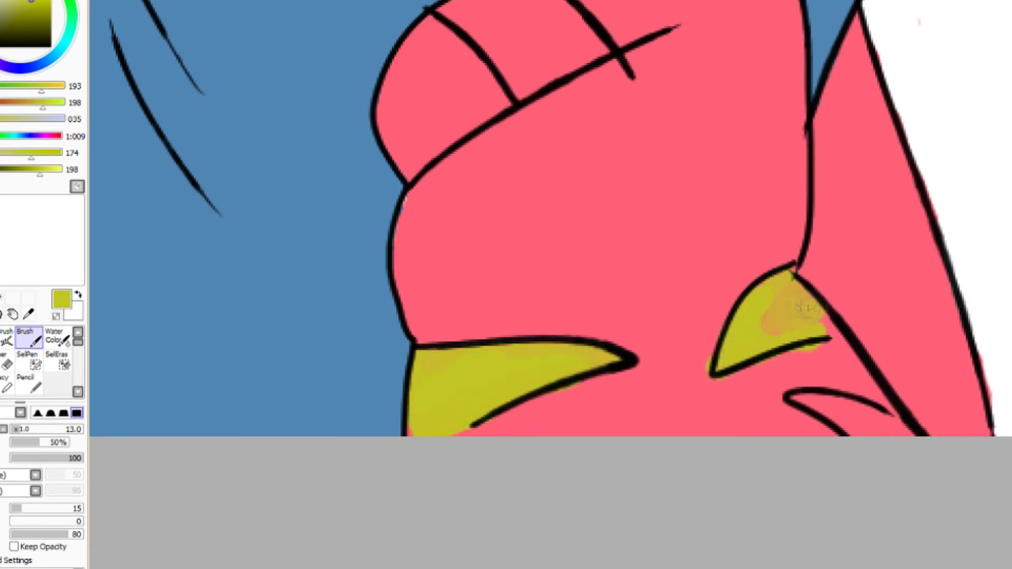
left_click_drag(855, 444, 836, 413)
Step: Paint both eyes bright yellow (246, 255, 0)
scroll(550, 284, "up", 10)
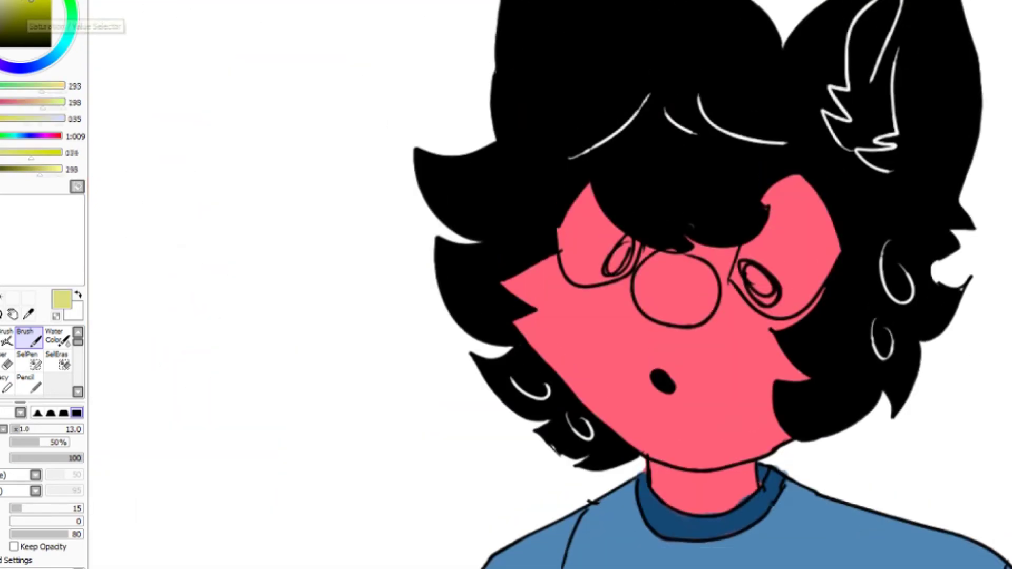
scroll(580, 285, "up", 2)
mouse_move(533, 95)
left_mouse_down()
mouse_move(495, 263)
mouse_move(584, 222)
mouse_move(612, 253)
left_mouse_up()
key("ctrl+z")
mouse_move(532, 95)
left_mouse_down()
mouse_move(497, 236)
mouse_move(585, 211)
mouse_move(526, 253)
left_mouse_up()
mouse_move(896, 95)
left_mouse_down()
mouse_move(999, 174)
mouse_move(987, 282)
mouse_move(896, 332)
mouse_move(864, 316)
mouse_move(853, 200)
mouse_move(955, 259)
mouse_move(869, 203)
mouse_move(828, 317)
left_mouse_up()
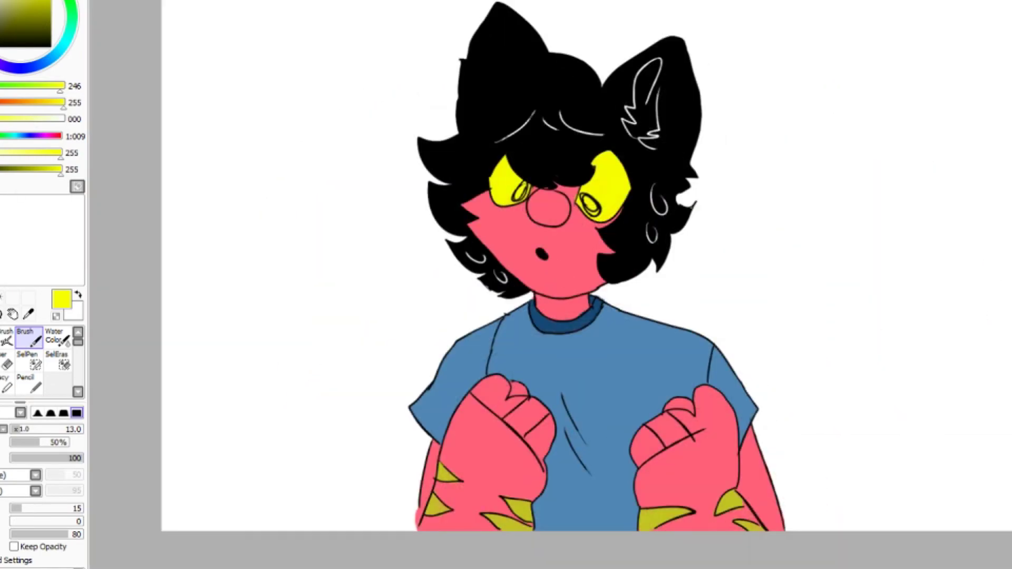
Step: Fill the background behind the character with red (255, 0, 17)
key("ctrl+t")
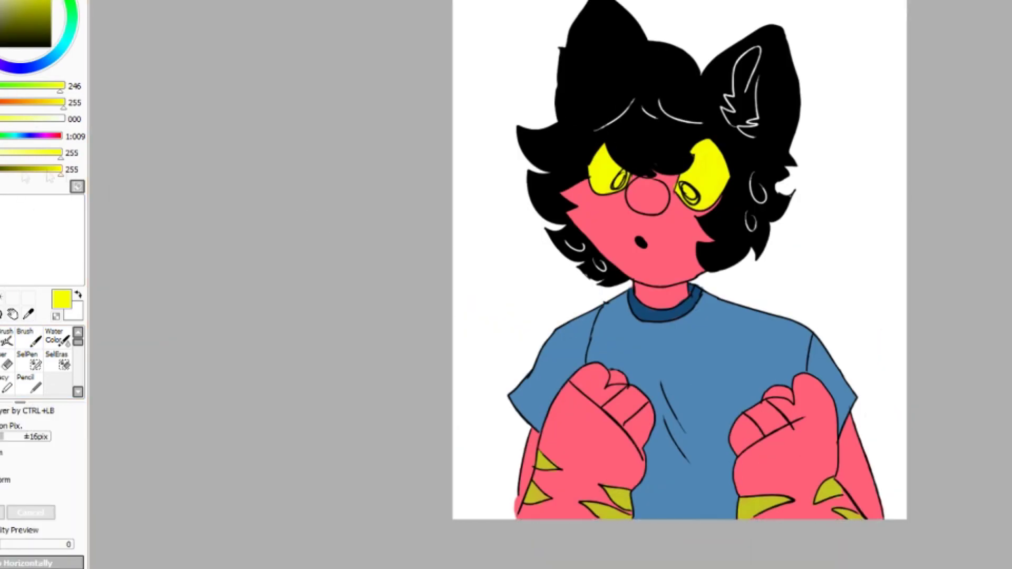
key("Return")
left_click(29, 384)
mouse_move(463, 21)
left_mouse_down()
mouse_move(585, 63)
mouse_move(358, 164)
mouse_move(869, 169)
mouse_move(474, 369)
mouse_move(975, 501)
mouse_move(891, 474)
left_mouse_up()
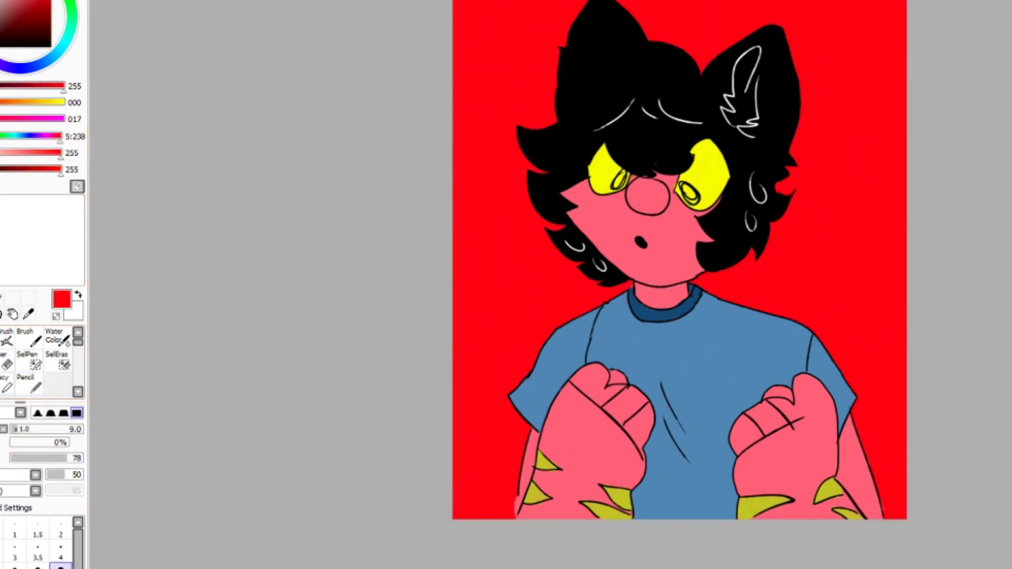
Step: Draw a thin red line across the left ear's base to separate it from the hair
scroll(233, 276, "up", 2)
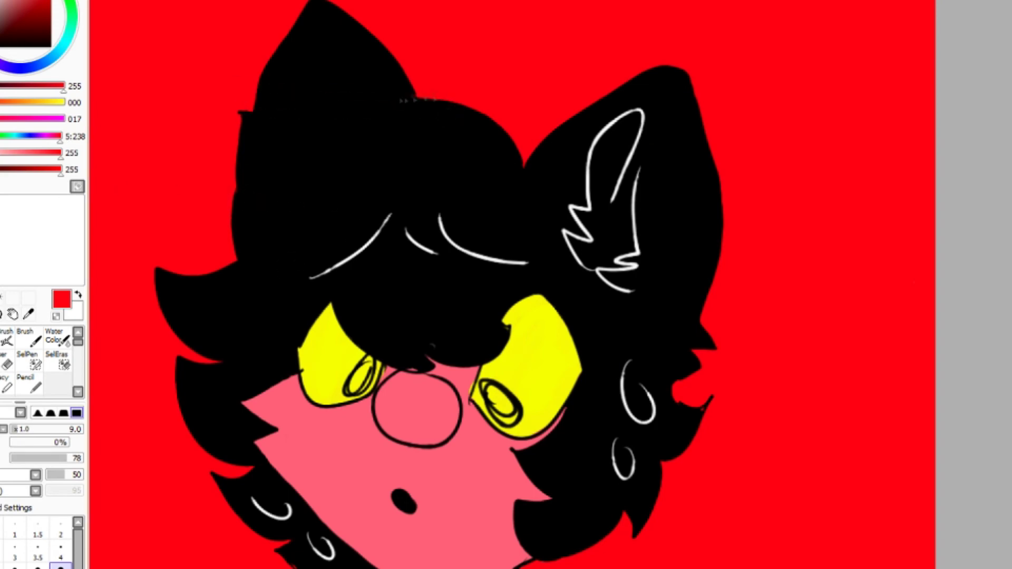
scroll(335, 133, "down", 1)
scroll(343, 153, "up", 2)
mouse_move(556, 161)
left_mouse_down()
mouse_move(580, 161)
mouse_move(369, 167)
left_mouse_up()
left_click_drag(317, 272, 379, 289)
key("ctrl+z")
key("ctrl+z")
mouse_move(314, 261)
left_mouse_down()
mouse_move(414, 302)
mouse_move(495, 274)
left_mouse_up()
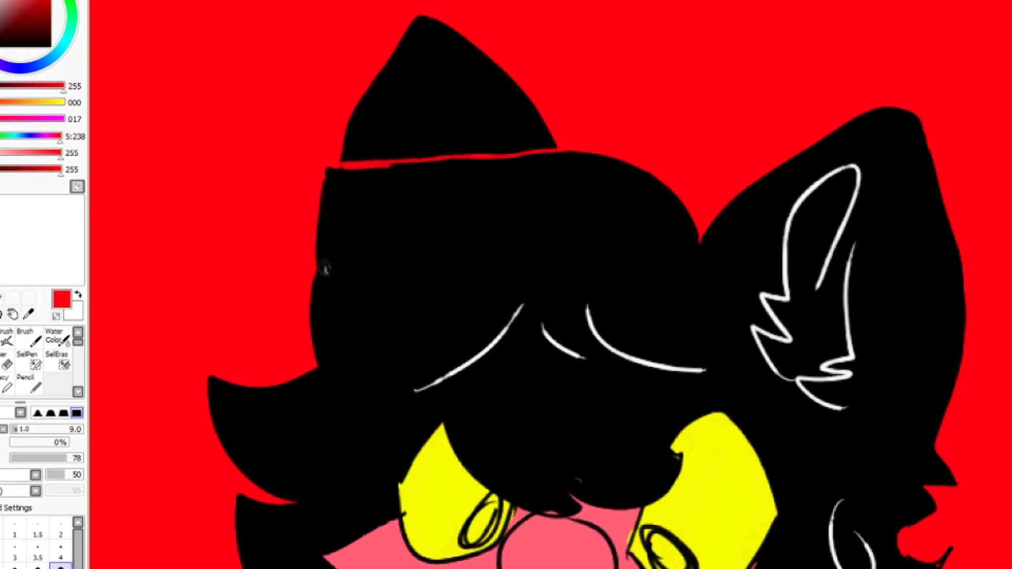
key("ctrl+z")
left_click_drag(319, 215, 452, 294)
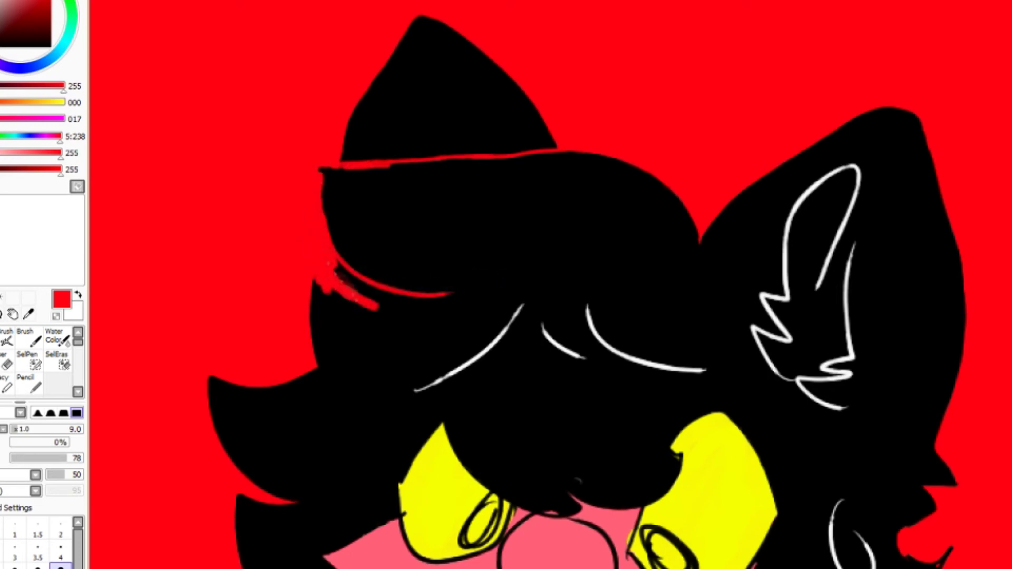
left_click_drag(359, 285, 446, 316)
key("ctrl+z")
key("ctrl+z")
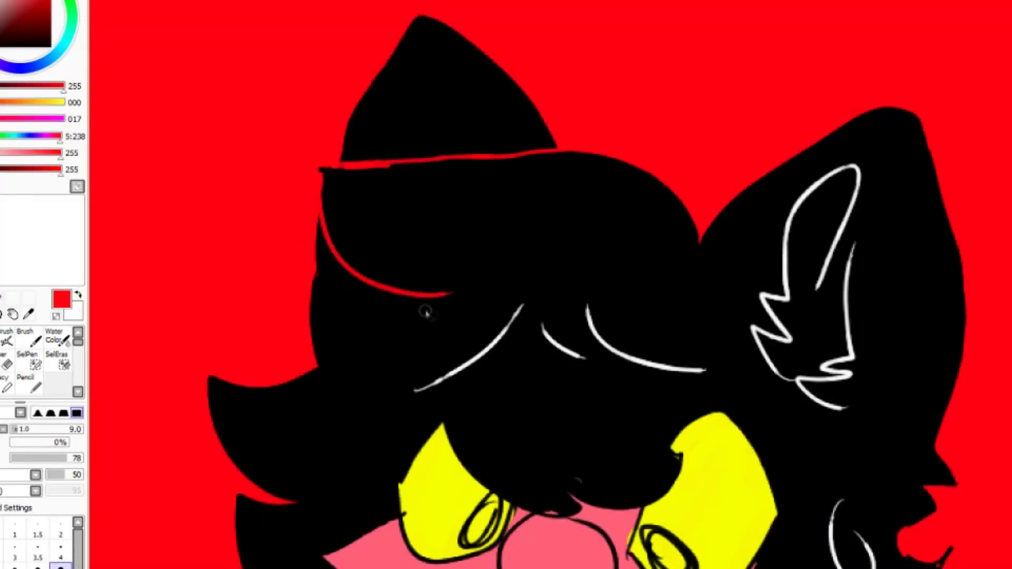
left_click_drag(324, 237, 363, 287)
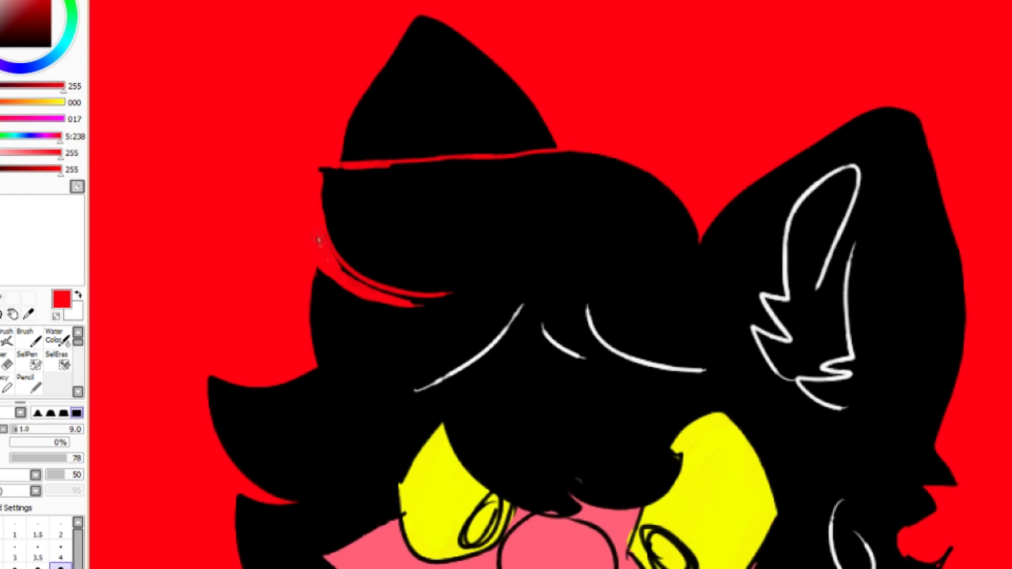
key("ctrl+z")
key("ctrl+z")
key("ctrl+z")
Step: Draw a short red strand line into the hair's left side and rework the left end of the ear's base line
mouse_move(341, 160)
left_mouse_down()
mouse_move(559, 147)
mouse_move(403, 155)
left_mouse_up()
key("ctrl+z")
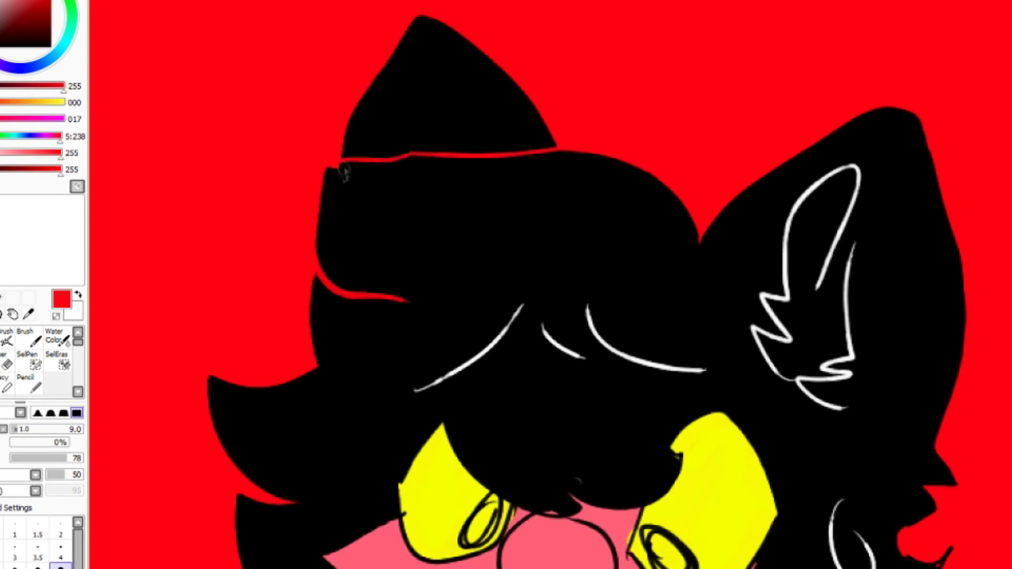
left_click_drag(328, 167, 447, 149)
scroll(506, 285, "down", 3)
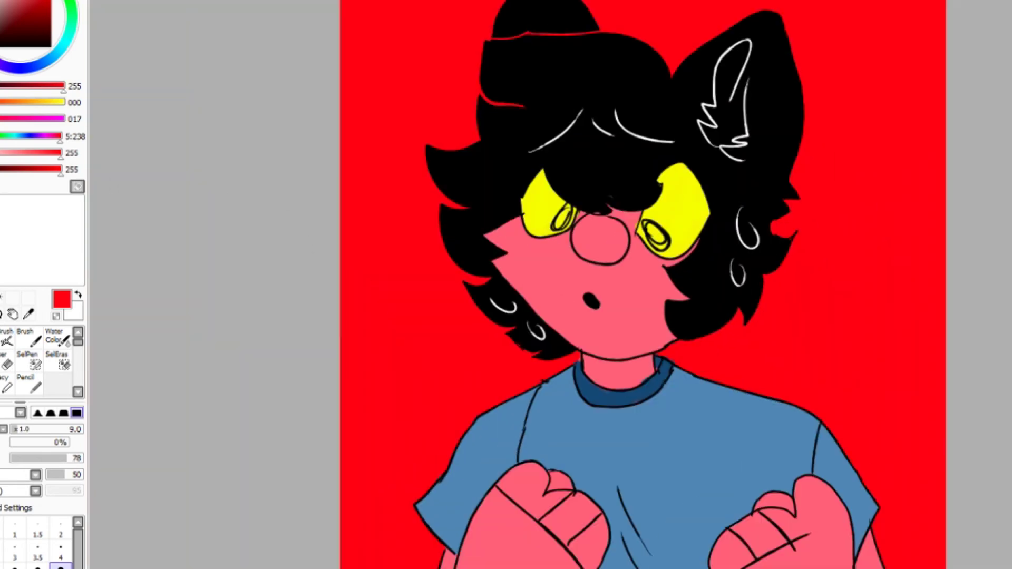
Step: Paint a large red area over the character's left side and a bright green area (0, 255, 21) over the torso
key("b")
left_click_drag(532, 21, 463, 174)
key("ctrl+z")
left_click_drag(527, 10, 463, 253)
left_click_drag(632, 52, 527, 327)
left_click(63, 32)
mouse_move(611, 343)
left_mouse_down()
mouse_move(564, 496)
mouse_move(527, 527)
left_mouse_up()
left_click_drag(664, 338, 727, 553)
Step: Blend the border between the red and green areas with diagonal Water Color strokes at size 73
key("c")
left_click_drag(611, 253, 474, 406)
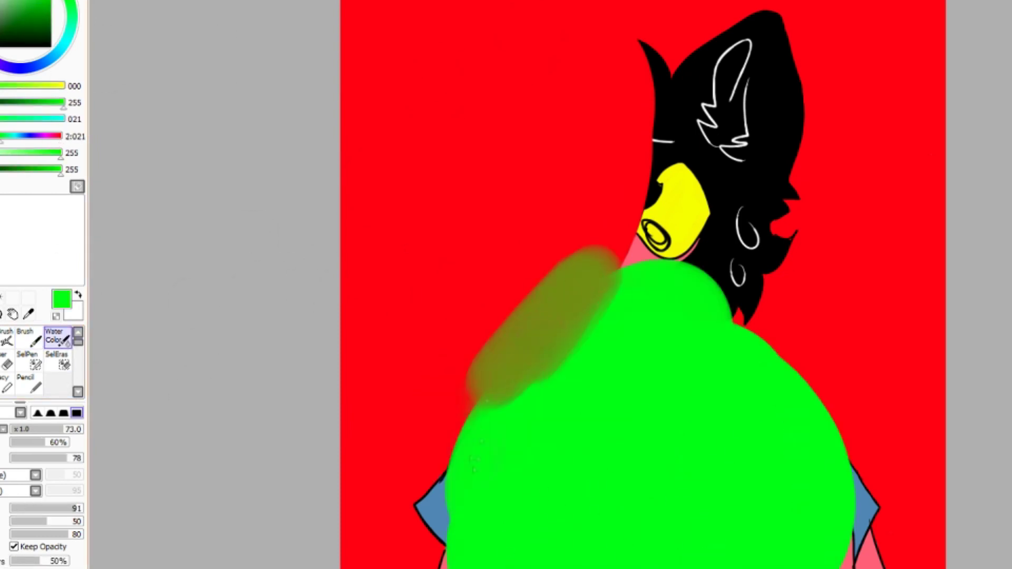
left_click_drag(659, 227, 437, 453)
mouse_move(695, 200)
left_mouse_down()
mouse_move(432, 453)
mouse_move(464, 342)
left_mouse_up()
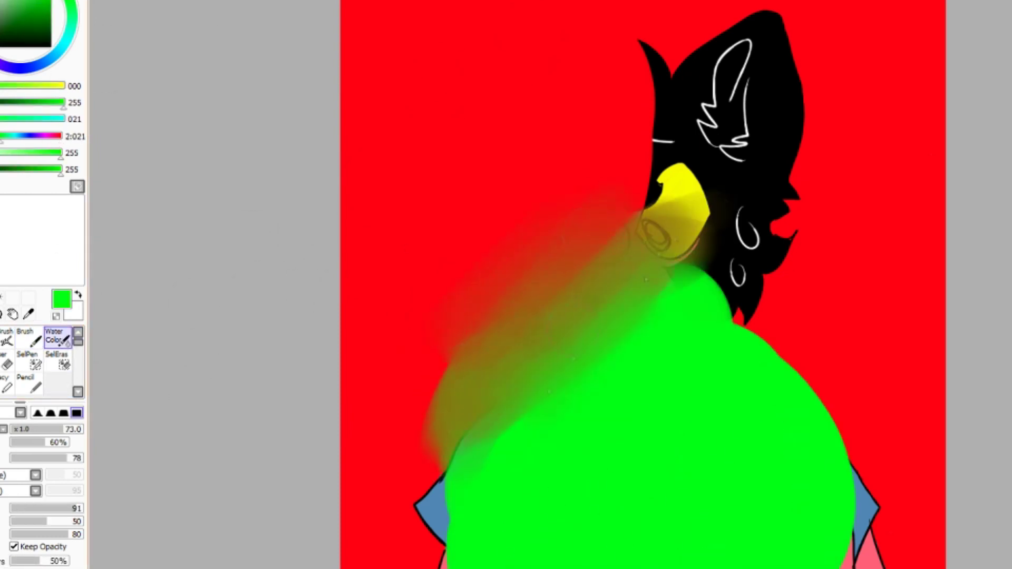
Step: Paint a solid blue patch over the canvas's lower-left corner with the Brush
left_click(26, 21)
left_click(25, 337)
left_click_drag(606, 52, 869, 132)
key("ctrl+z")
left_click(20, 68)
mouse_move(475, 448)
left_mouse_down()
mouse_move(332, 487)
mouse_move(460, 452)
left_mouse_up()
Step: Pick up the green and paint it over the remaining right side of the character and background
right_click(685, 396)
left_click_drag(659, 27, 791, 316)
left_click_drag(711, 79, 817, 158)
left_click_drag(764, 342, 922, 500)
left_click_drag(922, 421, 896, 553)
Step: Blend the red, green and blue areas together with Water Color at size 73 and overlay the result as coloured lighting on the character
left_click(59, 337)
mouse_move(674, 16)
left_mouse_down()
mouse_move(527, 115)
mouse_move(685, 337)
left_mouse_up()
mouse_move(527, 527)
left_mouse_down()
mouse_move(485, 421)
mouse_move(421, 401)
mouse_move(463, 448)
left_mouse_up()
right_click(395, 211)
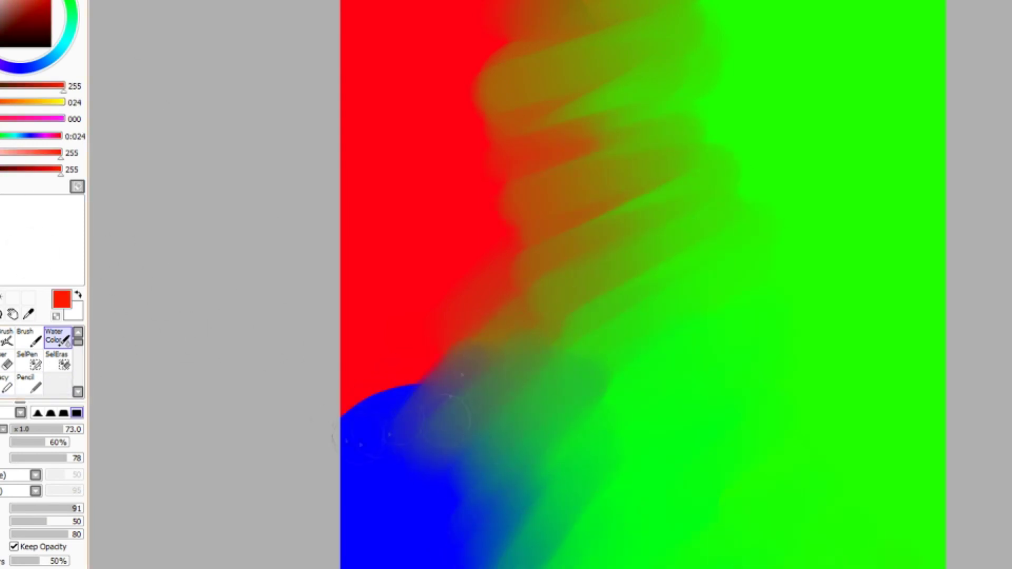
left_click_drag(447, 359, 348, 432)
left_click_drag(416, 411, 474, 348)
left_click_drag(527, 105, 447, 10)
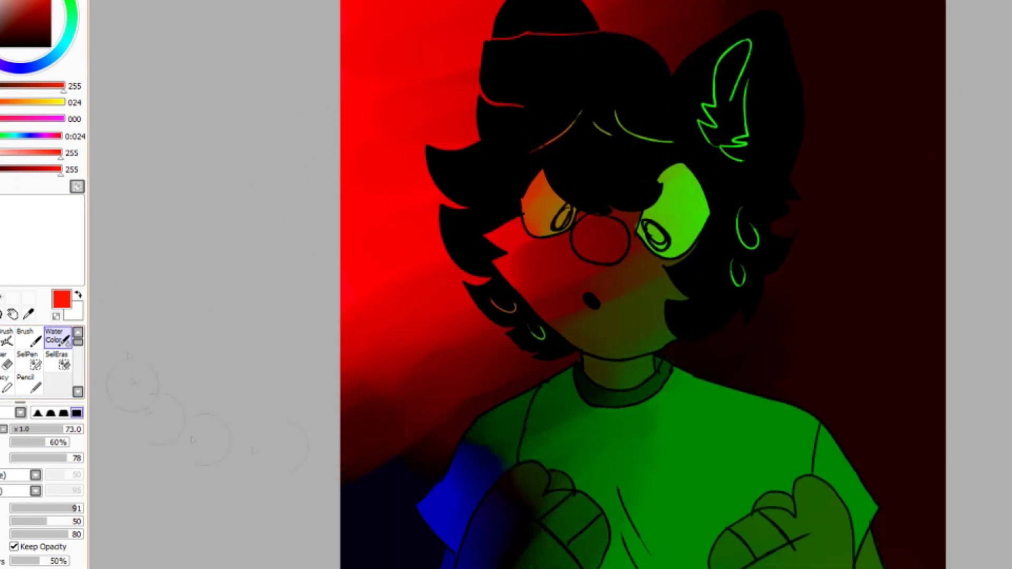
Step: Pick up the blue and blend it into the neighbouring red and green around the sleeve and raised hand with Water Color at size 73
right_click(458, 505)
left_click_drag(490, 479, 532, 416)
left_click_drag(569, 454, 511, 384)
mouse_move(606, 474)
left_mouse_down()
mouse_move(590, 326)
mouse_move(522, 548)
left_mouse_up()
scroll(514, 411, "right", 4)
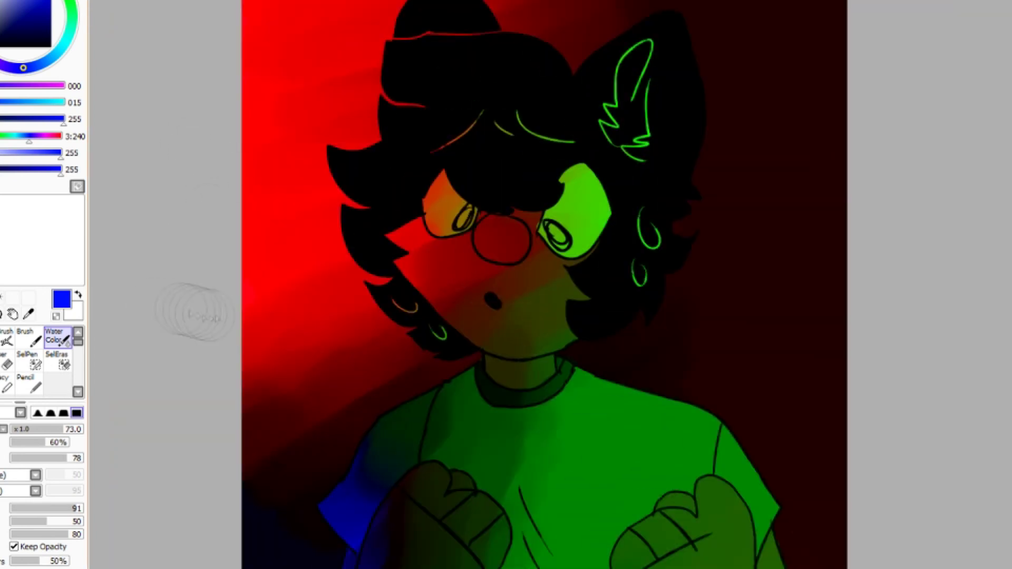